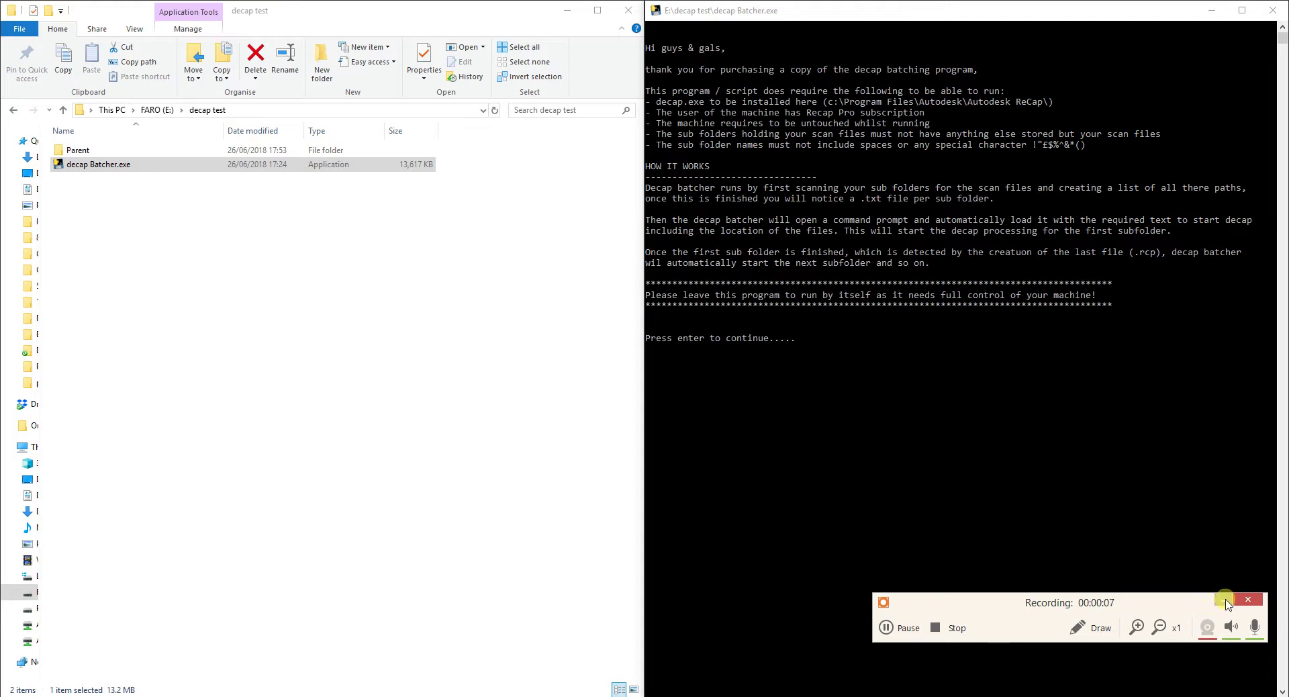
click(1225, 600)
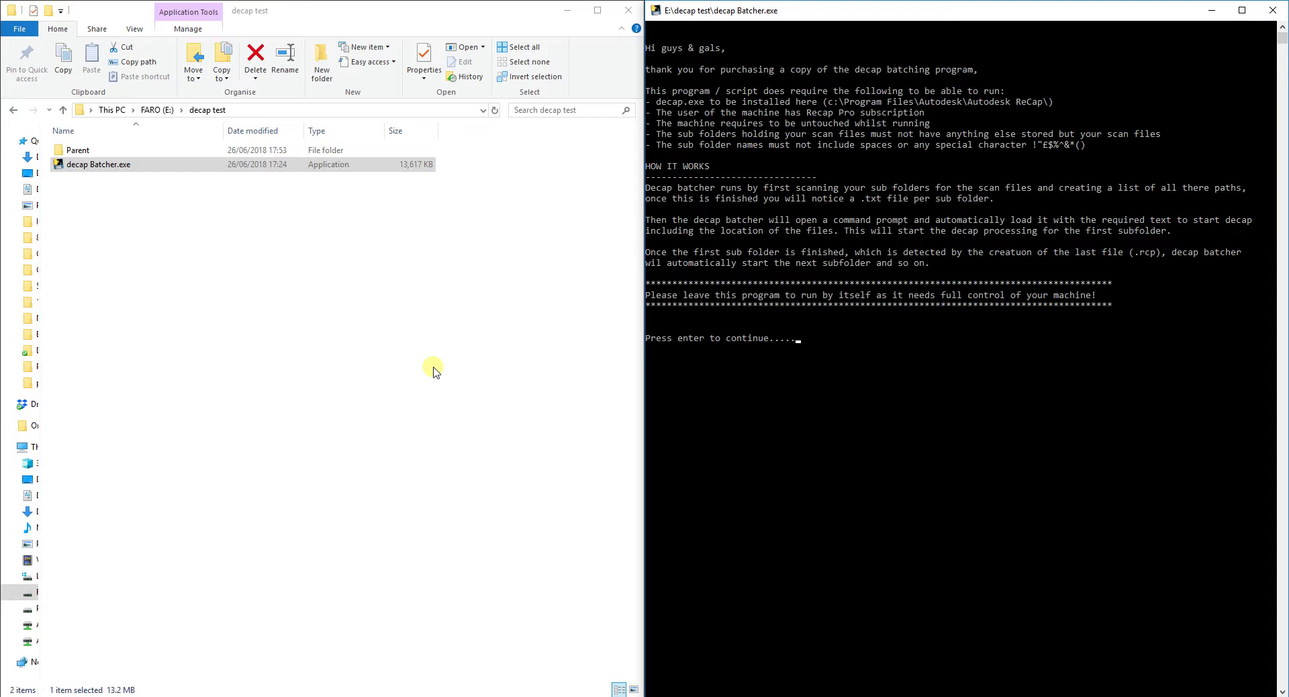
Examine the decap test folder and the building subfolders inside its Parent folder.
double_click(114, 155)
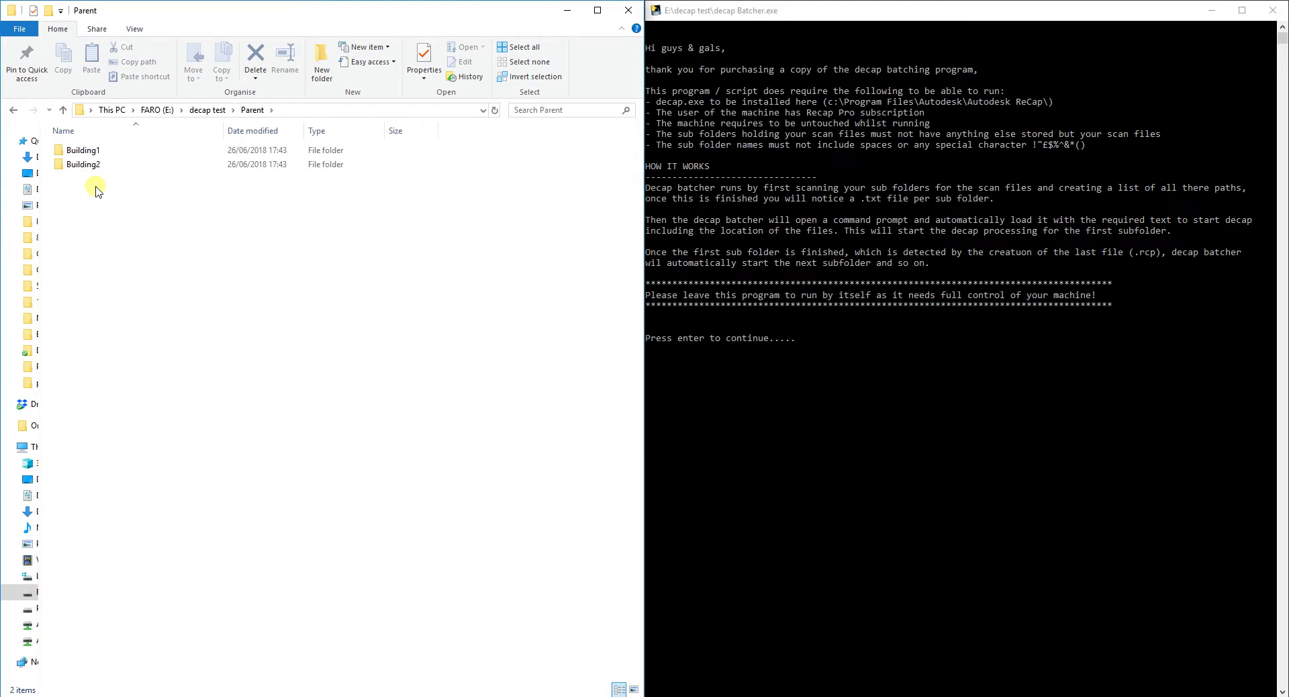
click(91, 164)
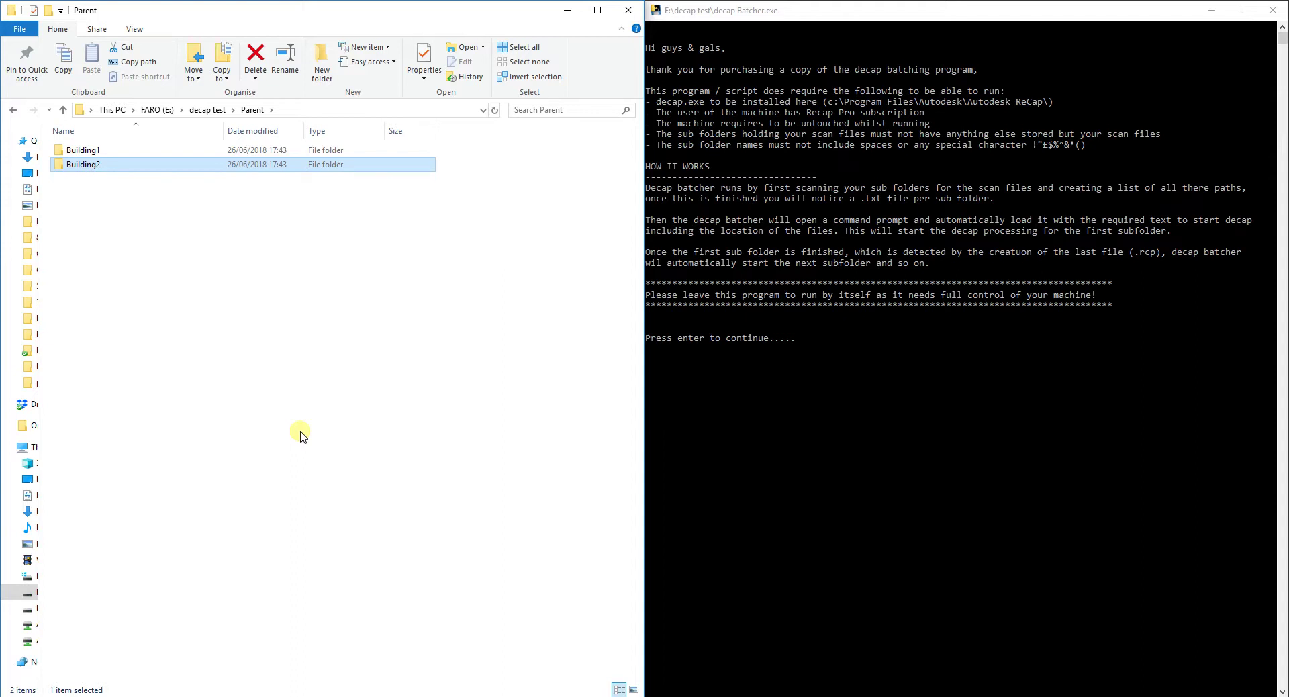
click(207, 110)
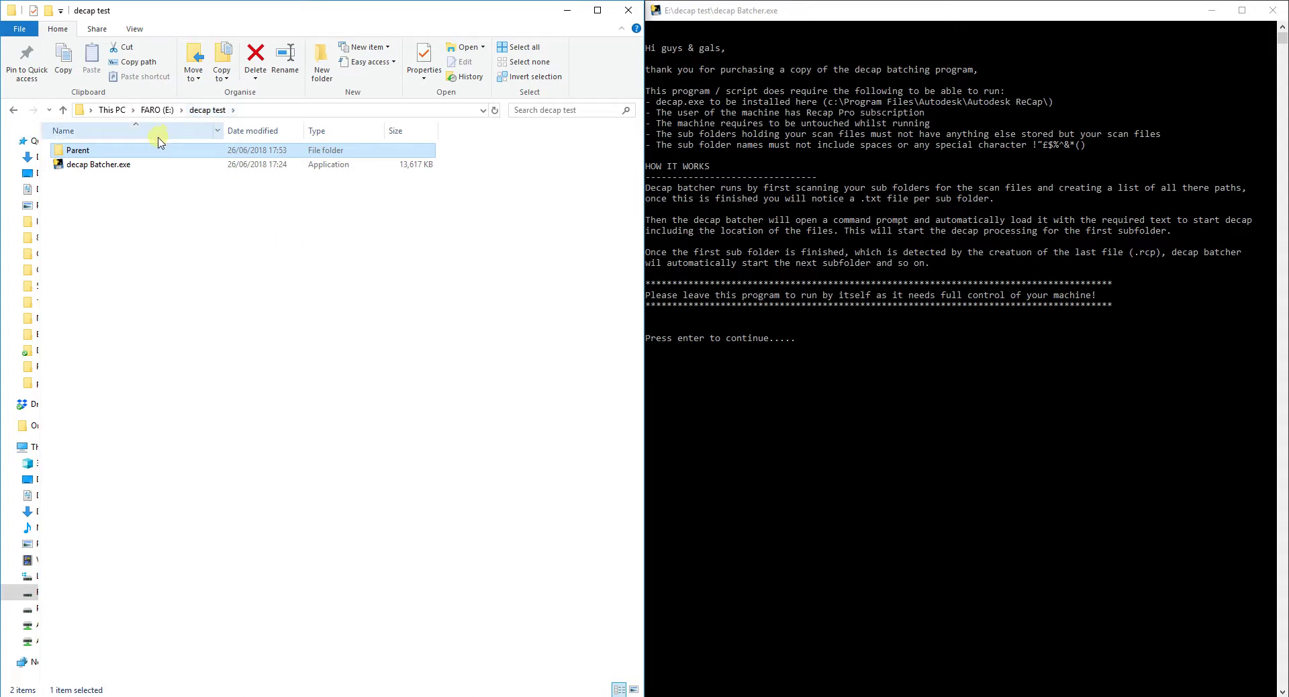
click(130, 168)
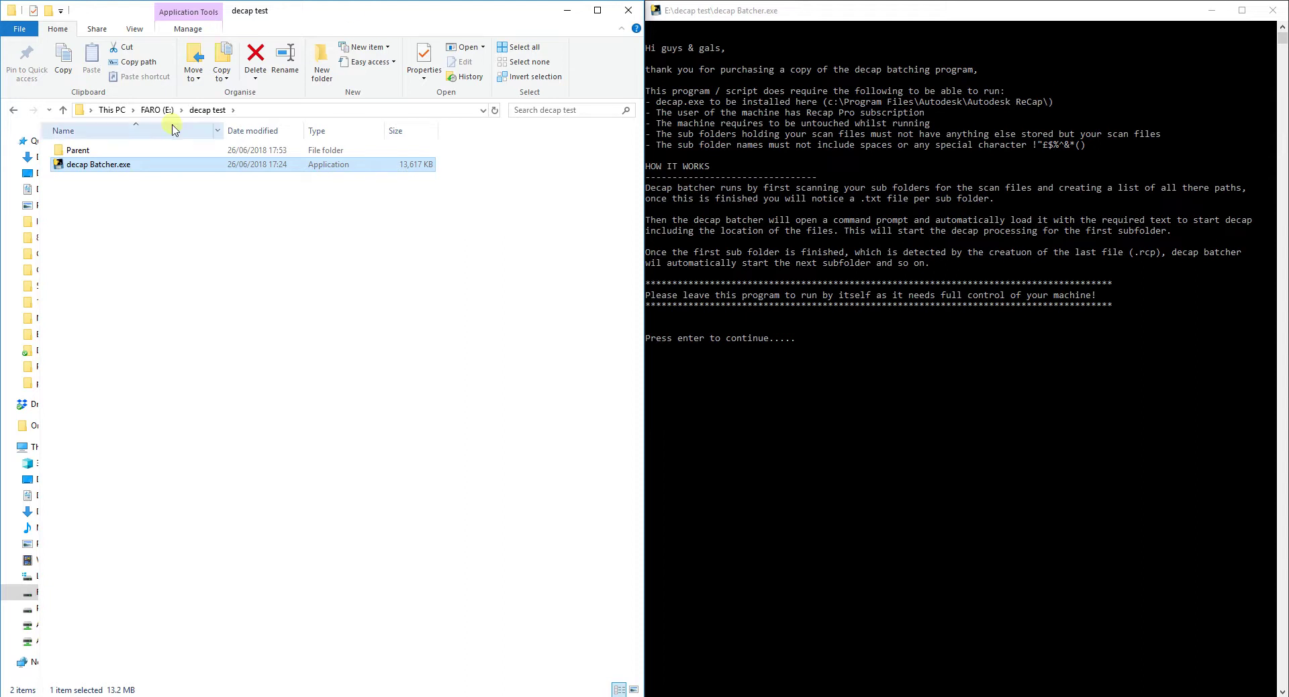
double_click(121, 151)
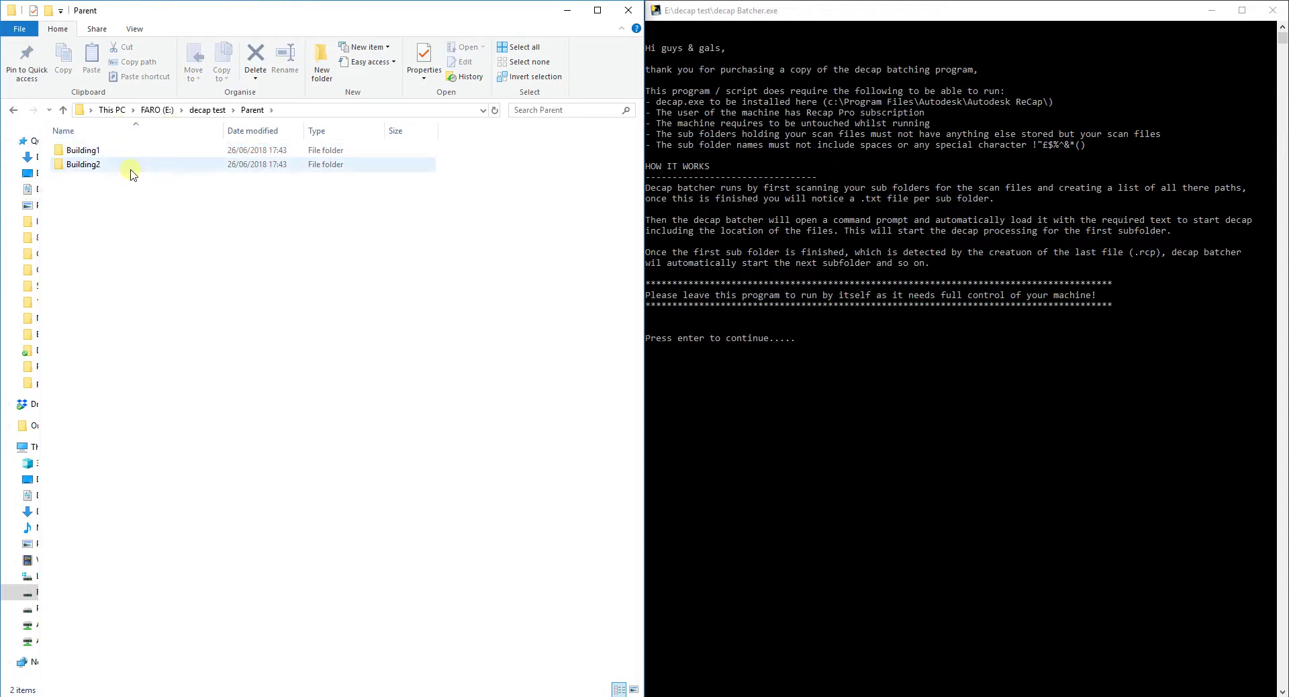
click(75, 152)
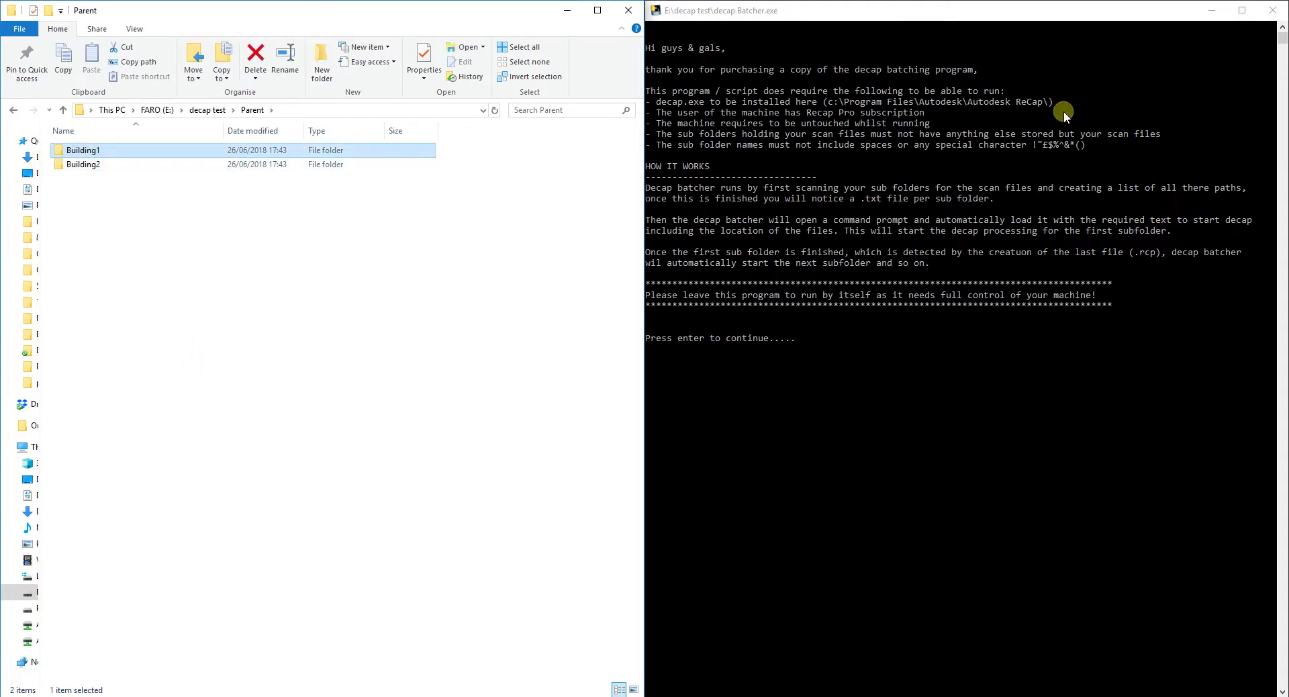
click(207, 110)
double_click(94, 152)
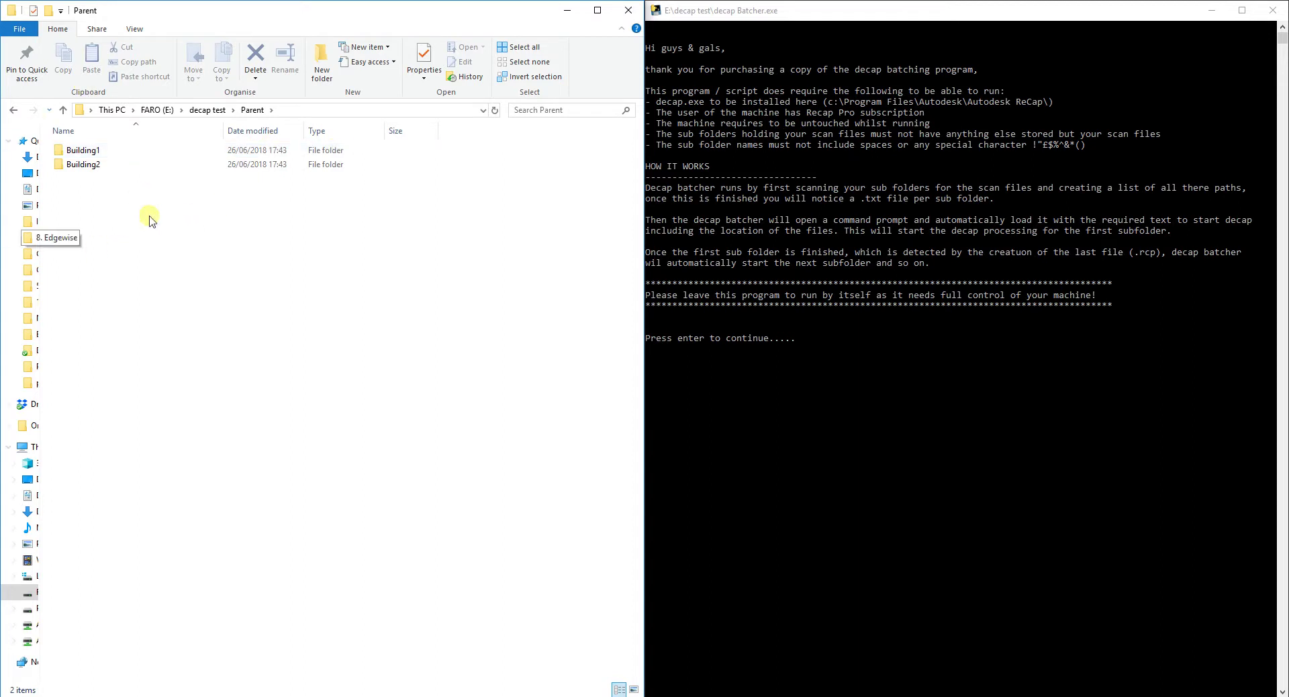
click(113, 149)
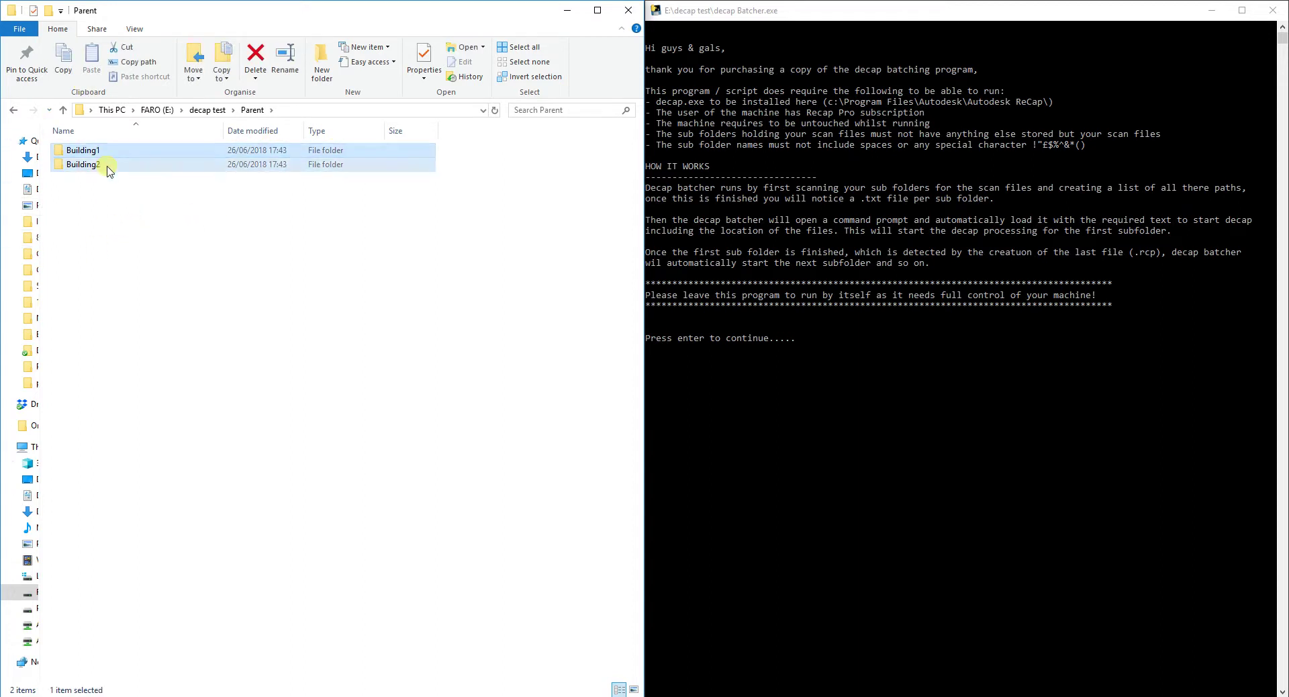
click(118, 246)
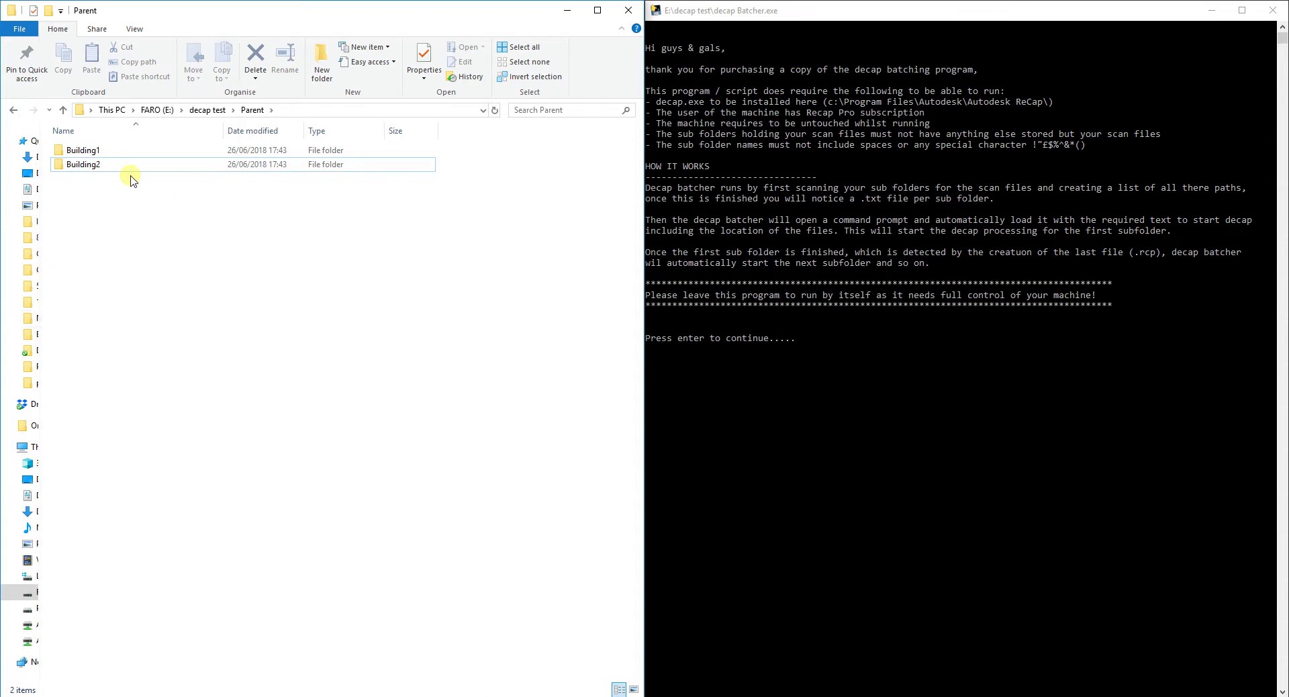
Inspect the scan file inside the Building1 folder and return to the Parent folder.
double_click(98, 151)
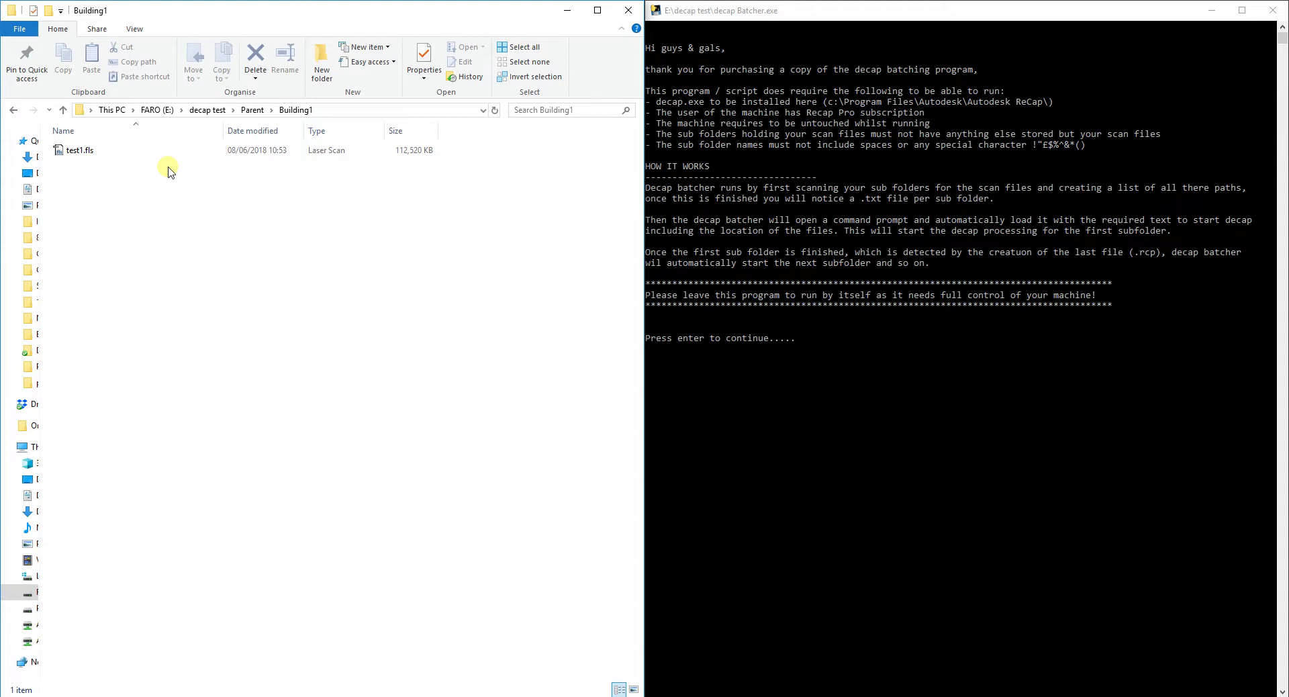
click(253, 110)
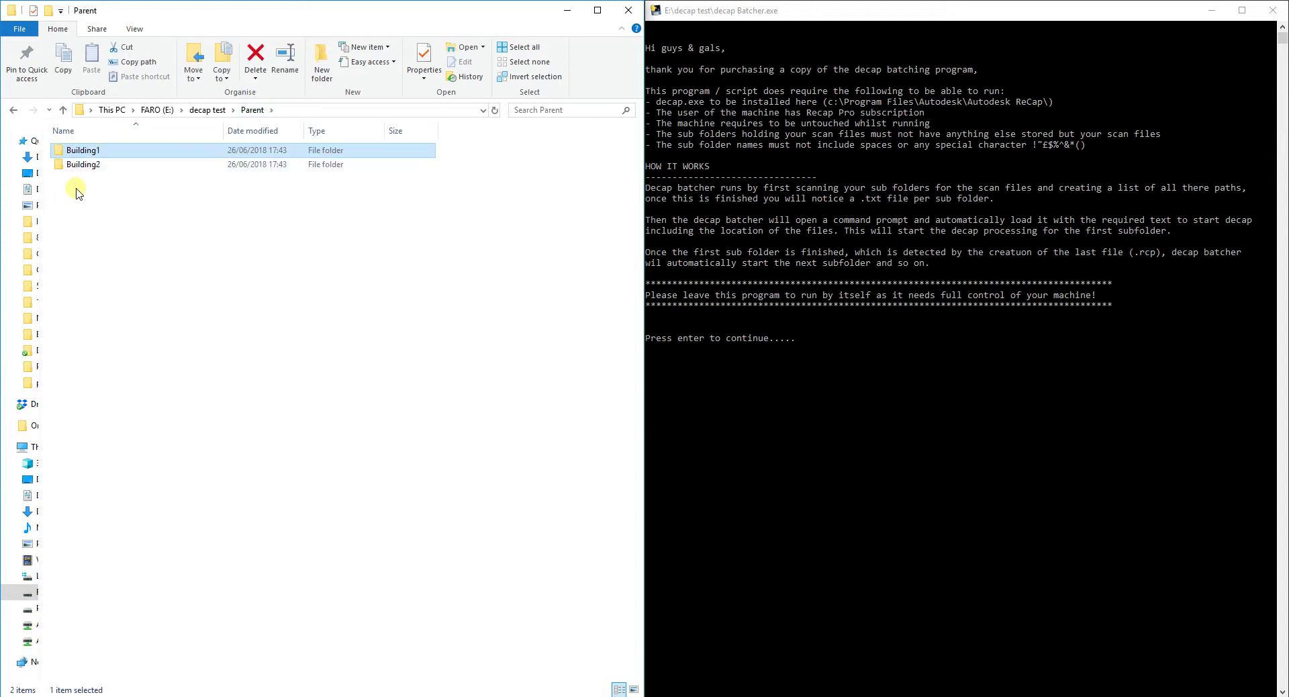
drag(80, 177, 131, 246)
drag(255, 400, 179, 309)
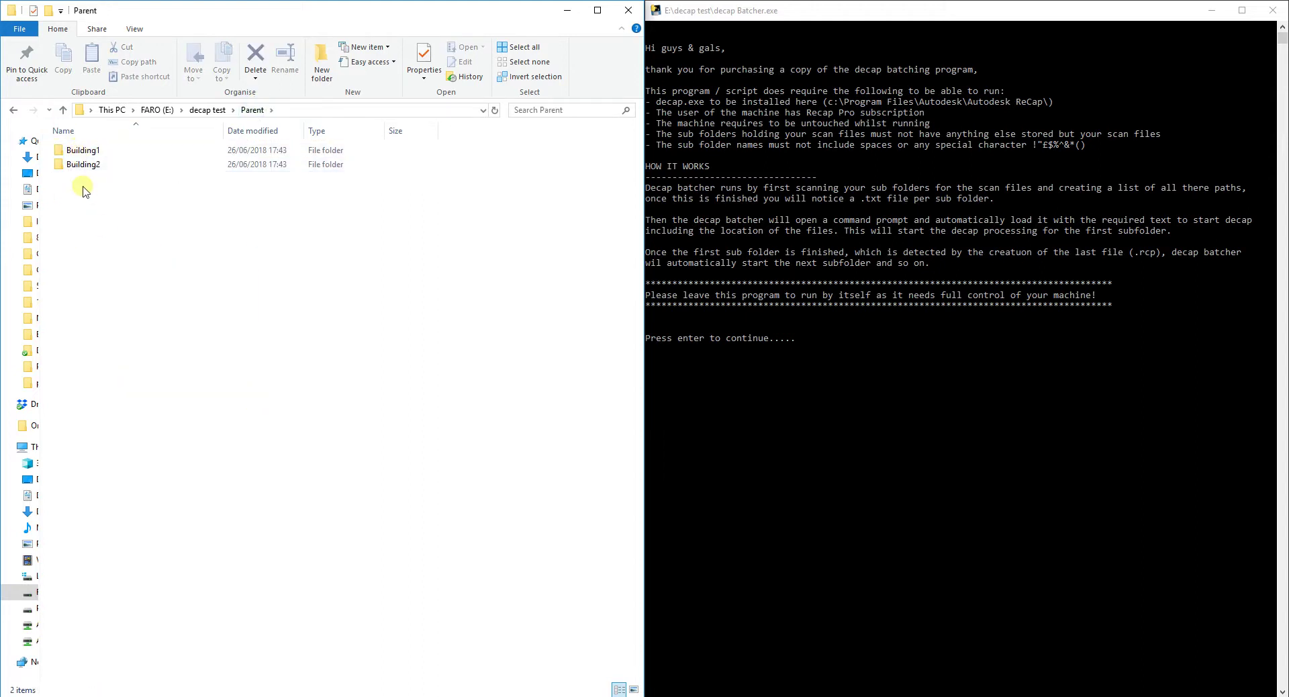
double_click(80, 151)
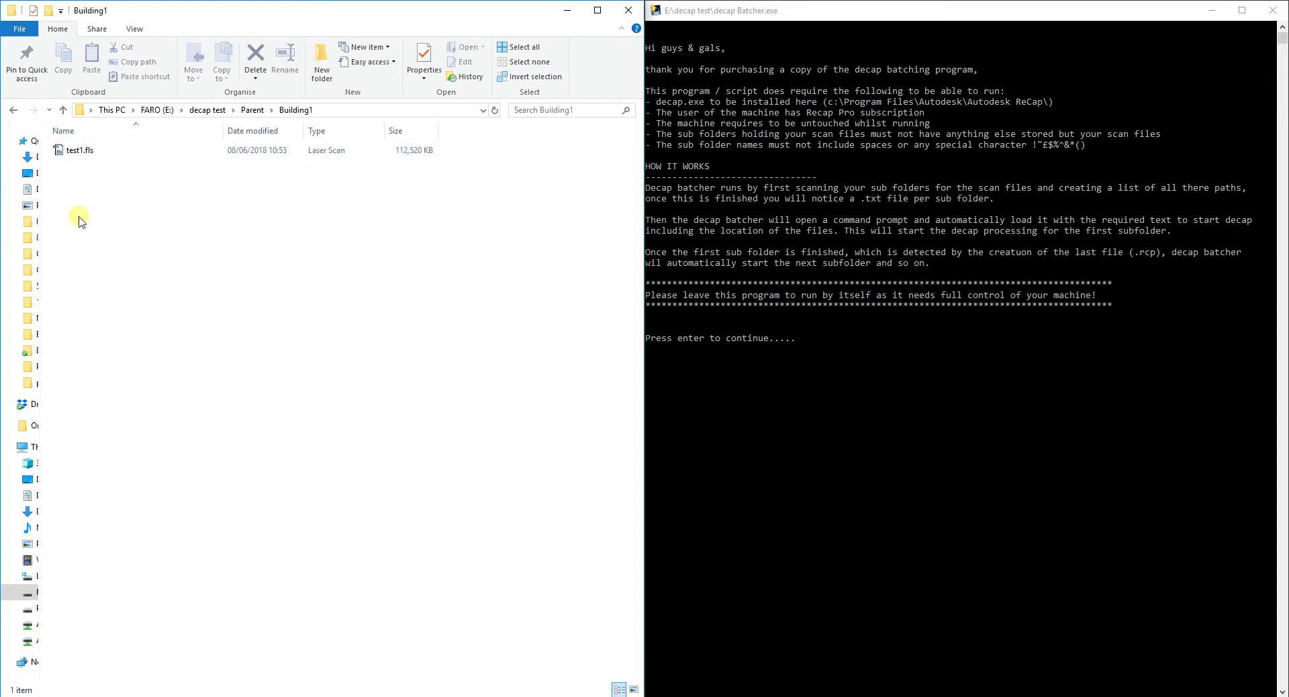
click(249, 111)
Go back up to the decap test folder and reopen its Parent folder.
click(791, 386)
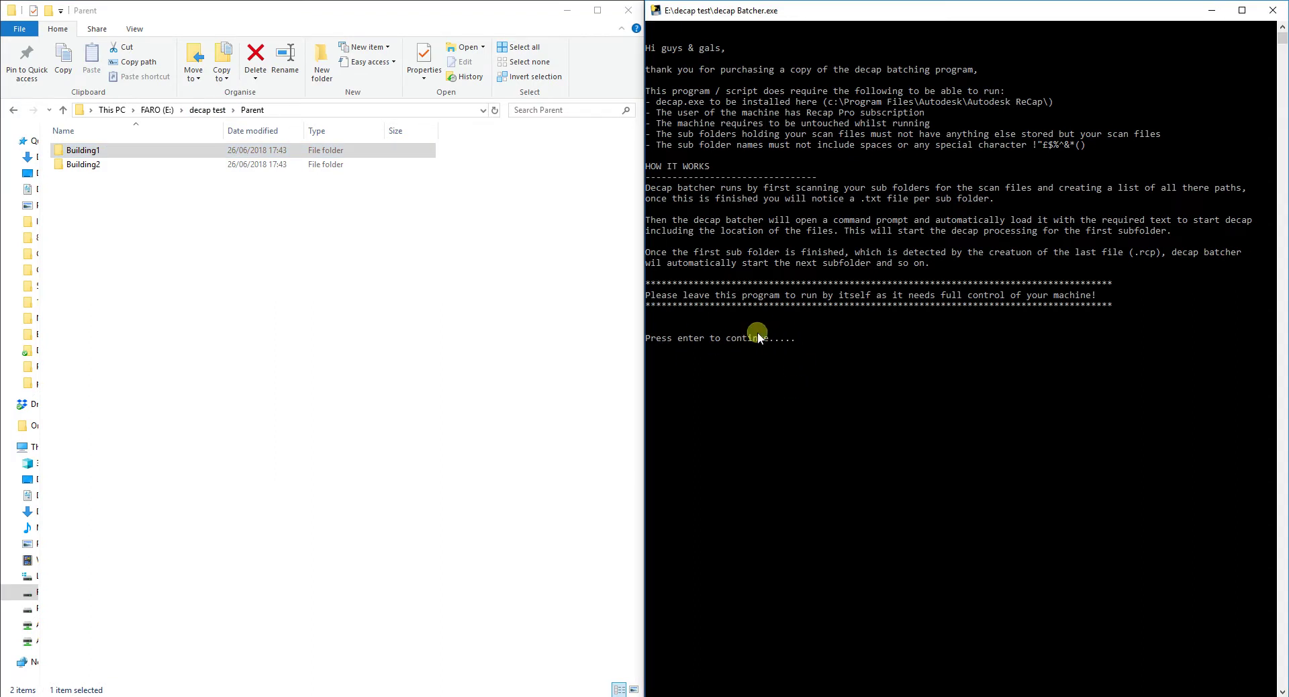
click(217, 108)
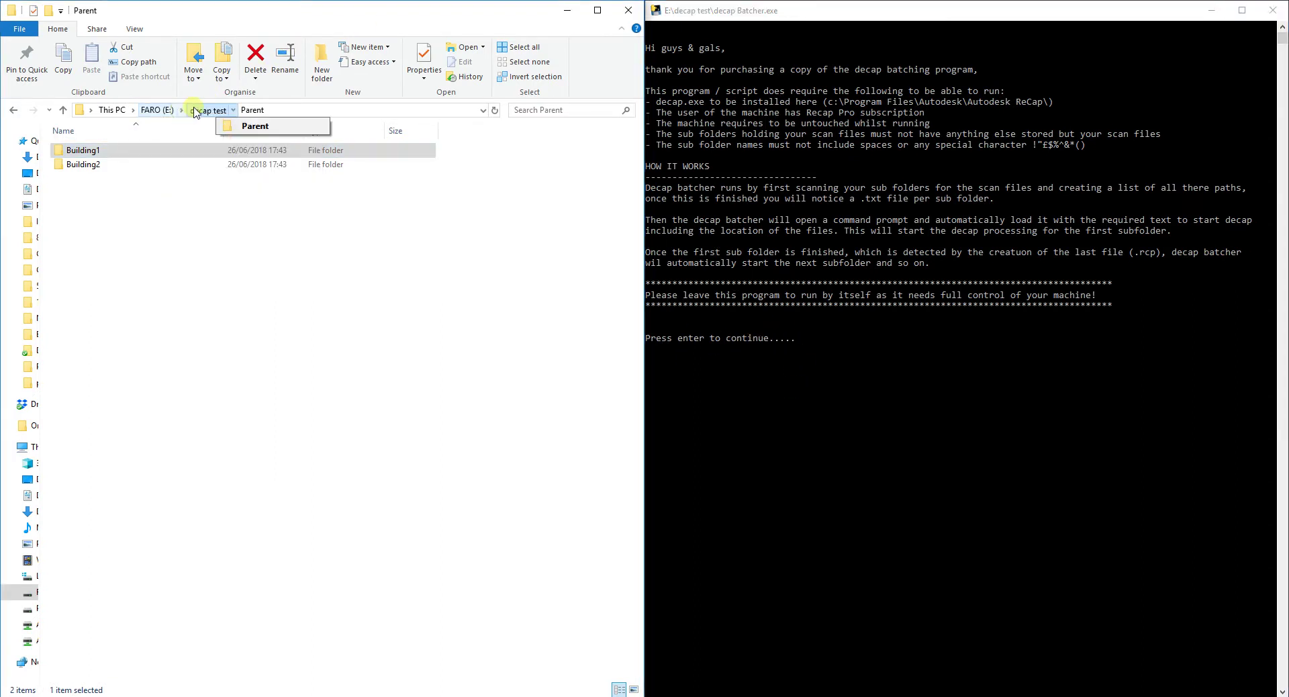
click(197, 110)
click(96, 156)
double_click(96, 154)
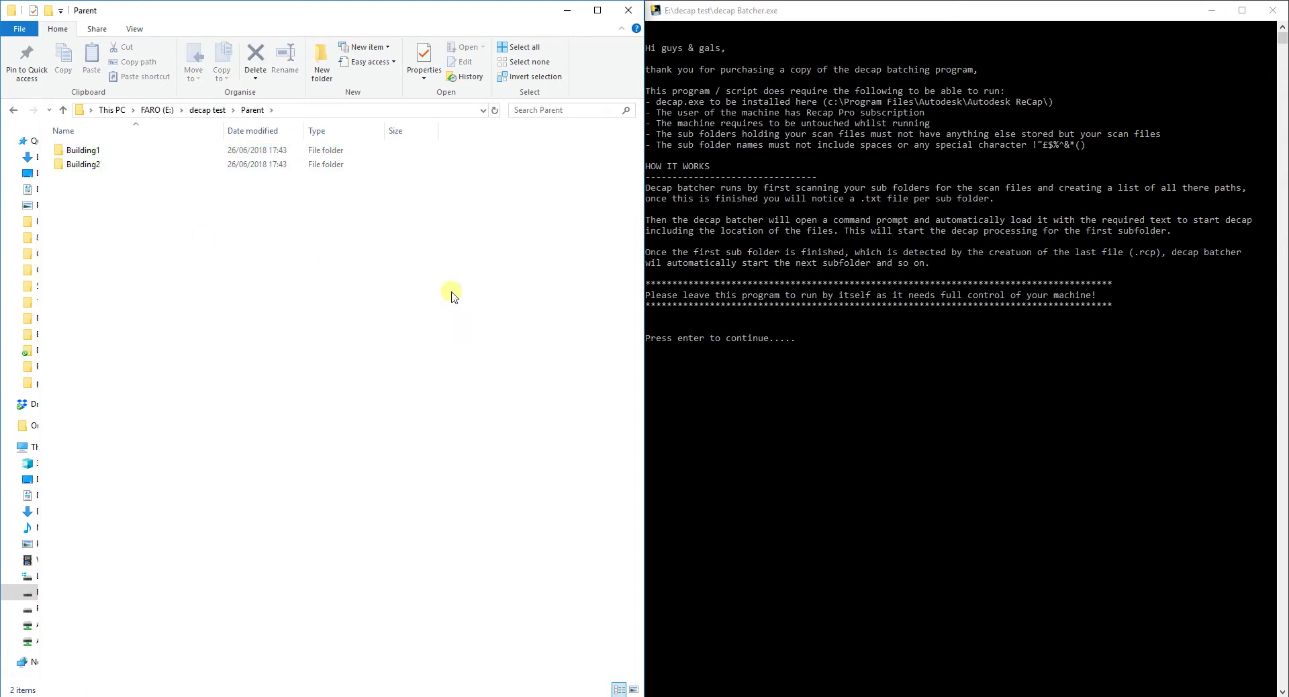
Continue the decap Batcher past its introduction and the decap installation check.
click(817, 346)
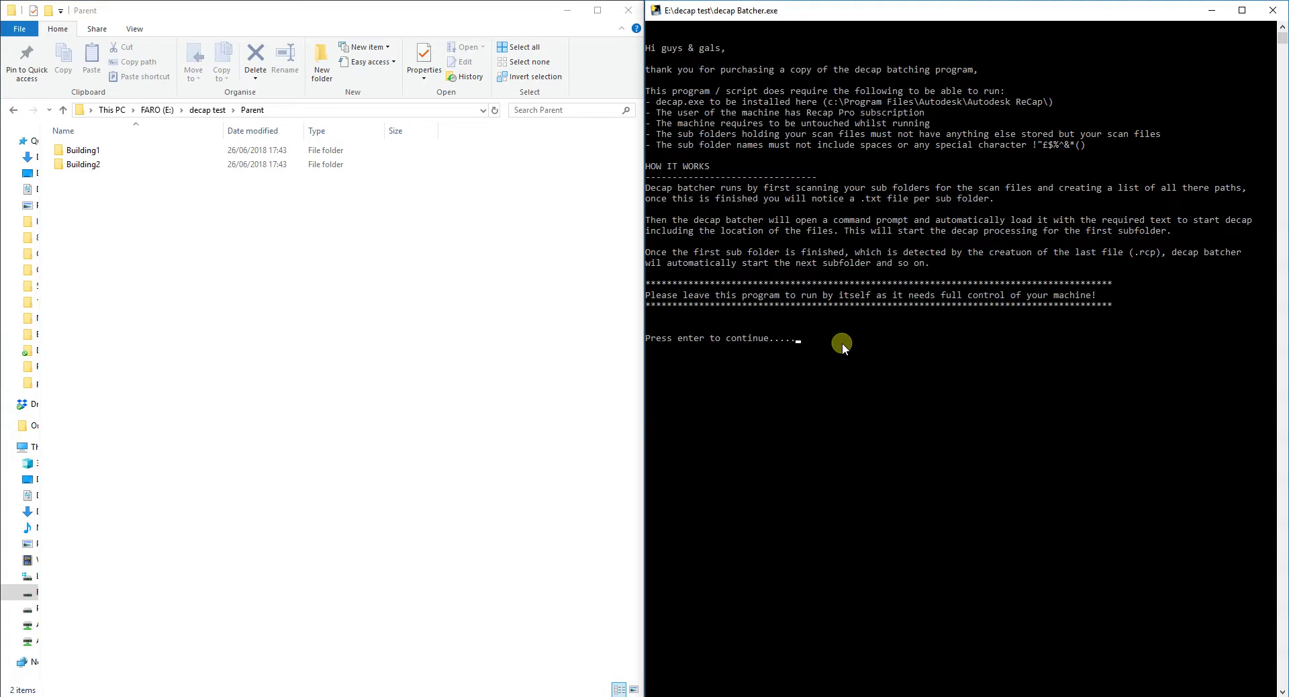
key(Return)
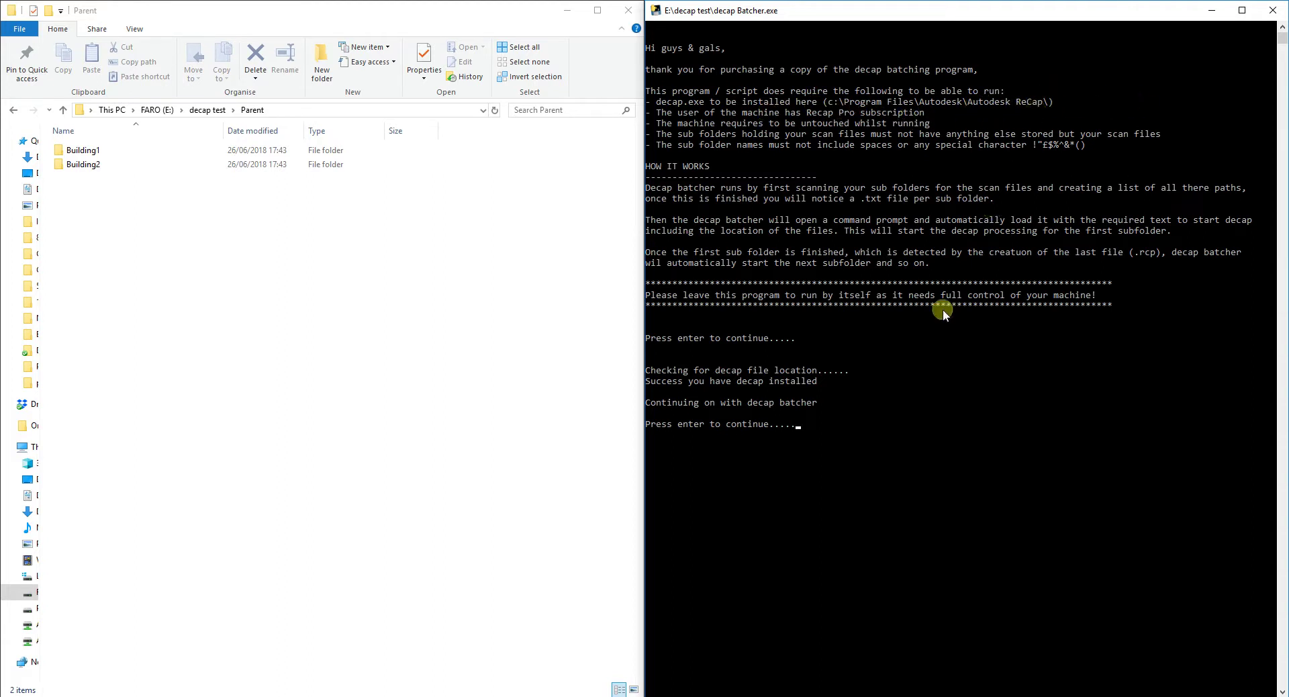
key(Return)
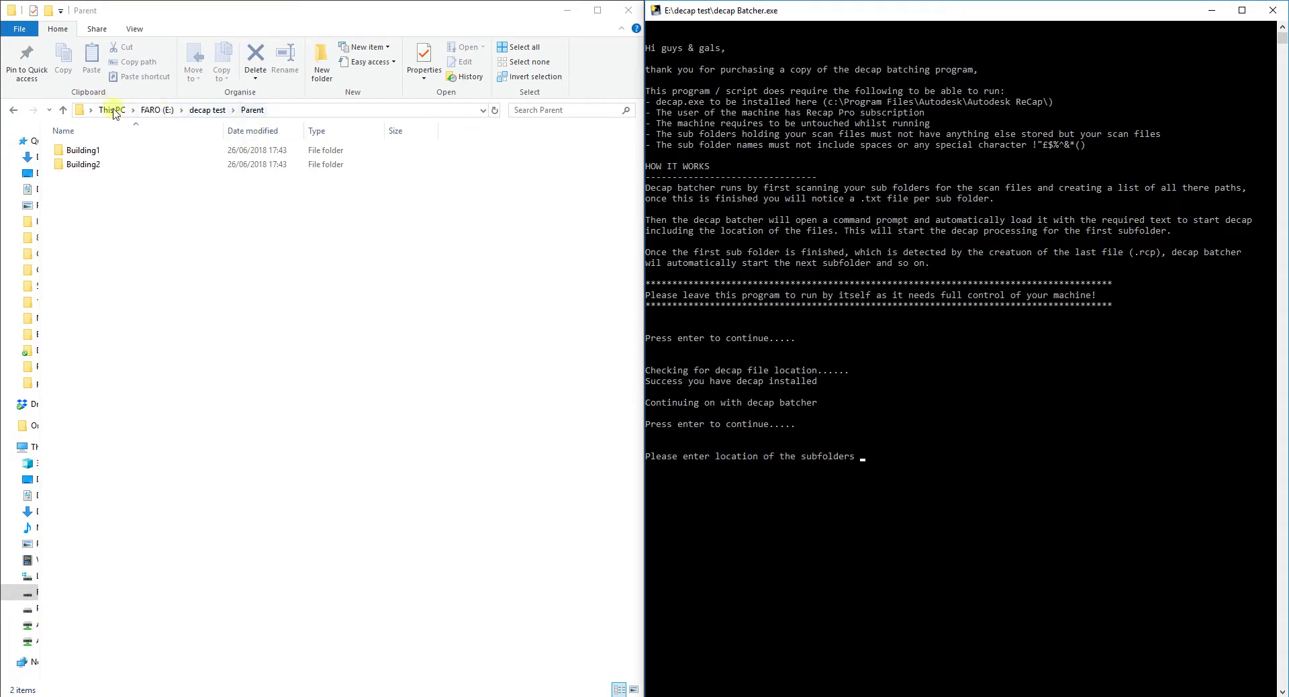
Copy the Parent folder's path, E:\decap test\Parent, into the batcher as the subfolder location and start the batch.
click(80, 152)
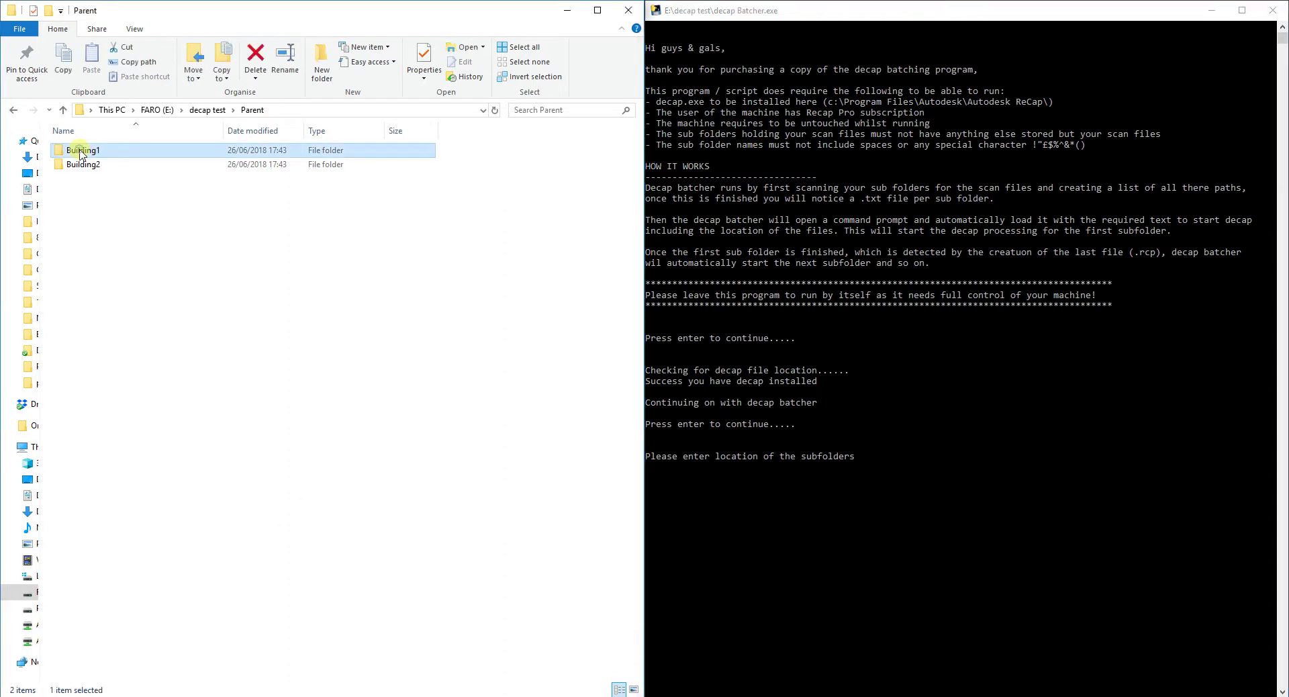
click(271, 112)
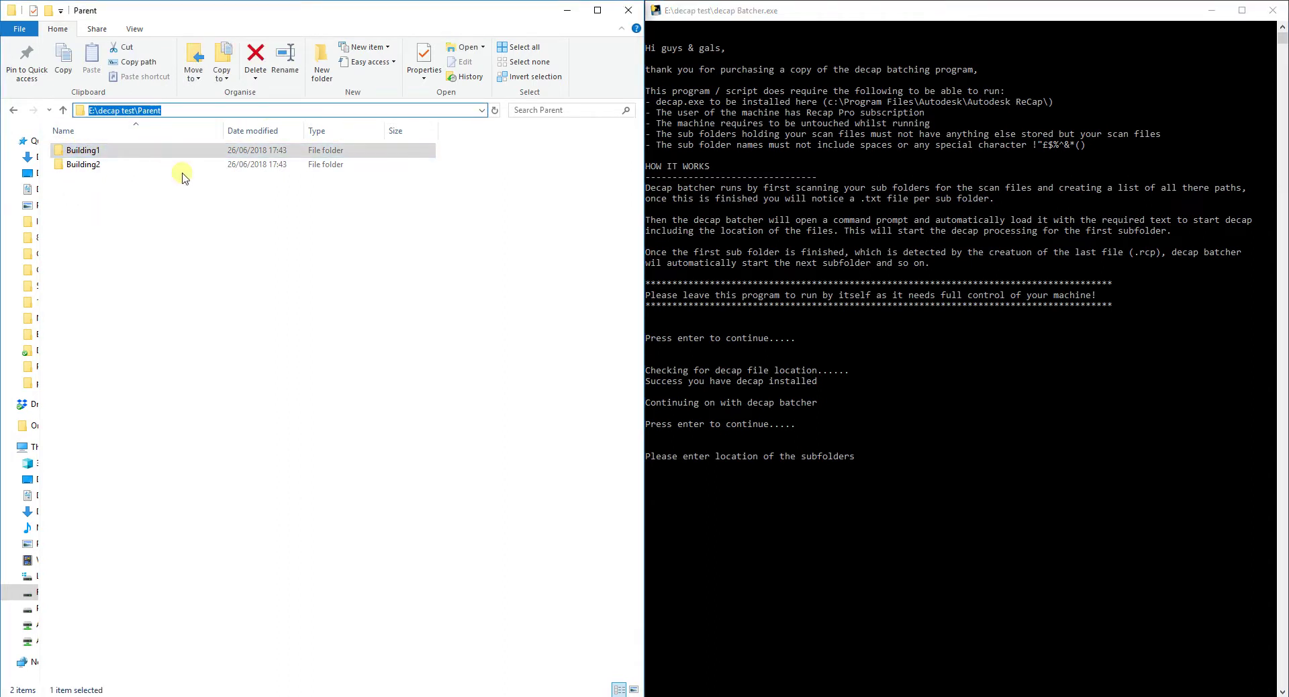
key(ctrl+c)
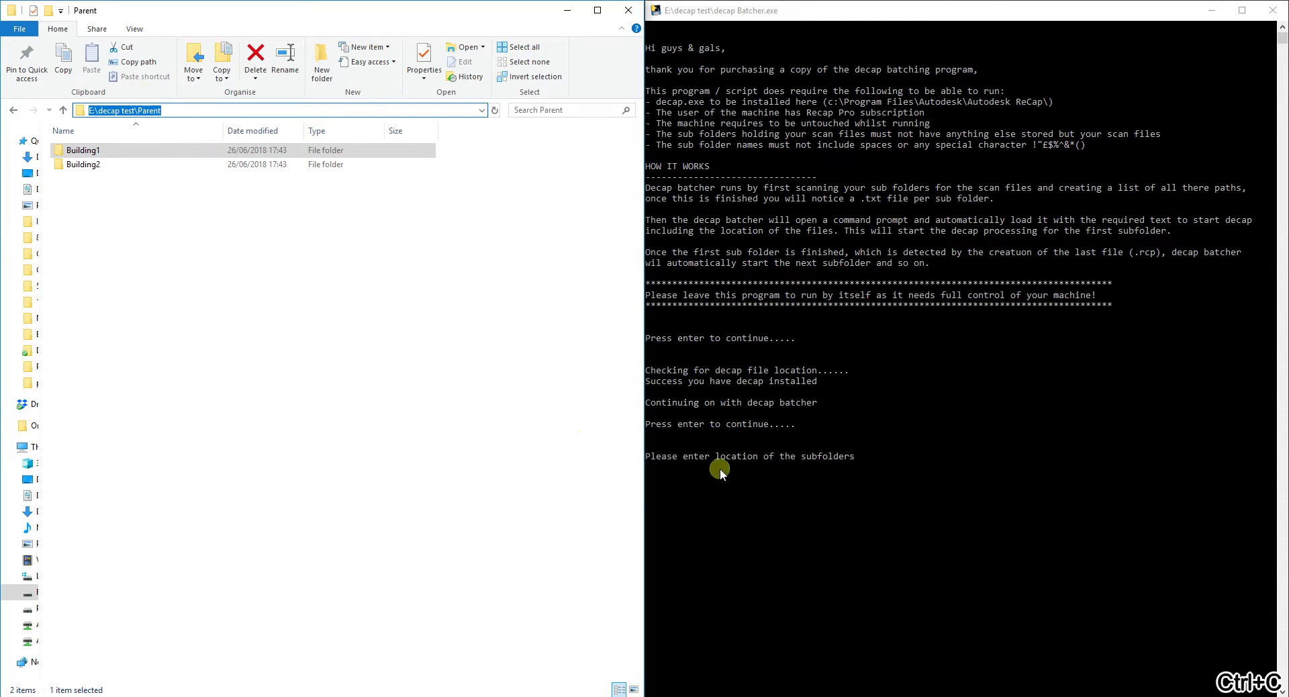
click(884, 459)
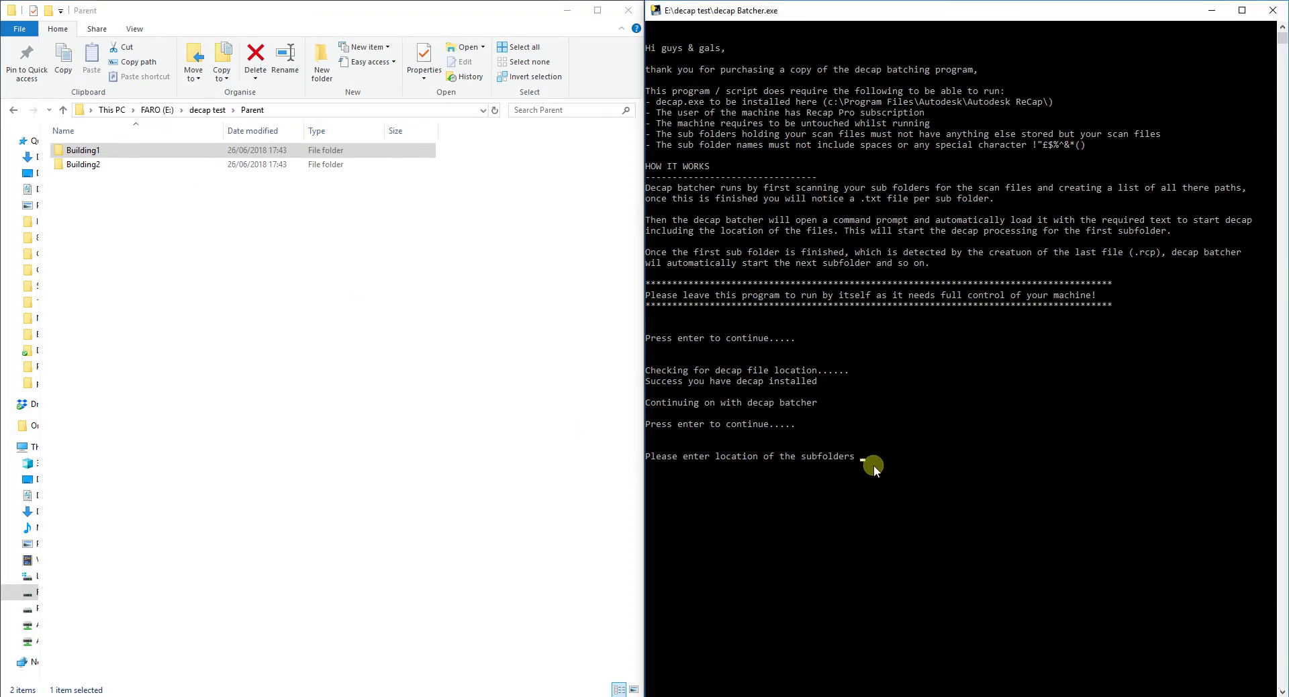
key(ctrl+v)
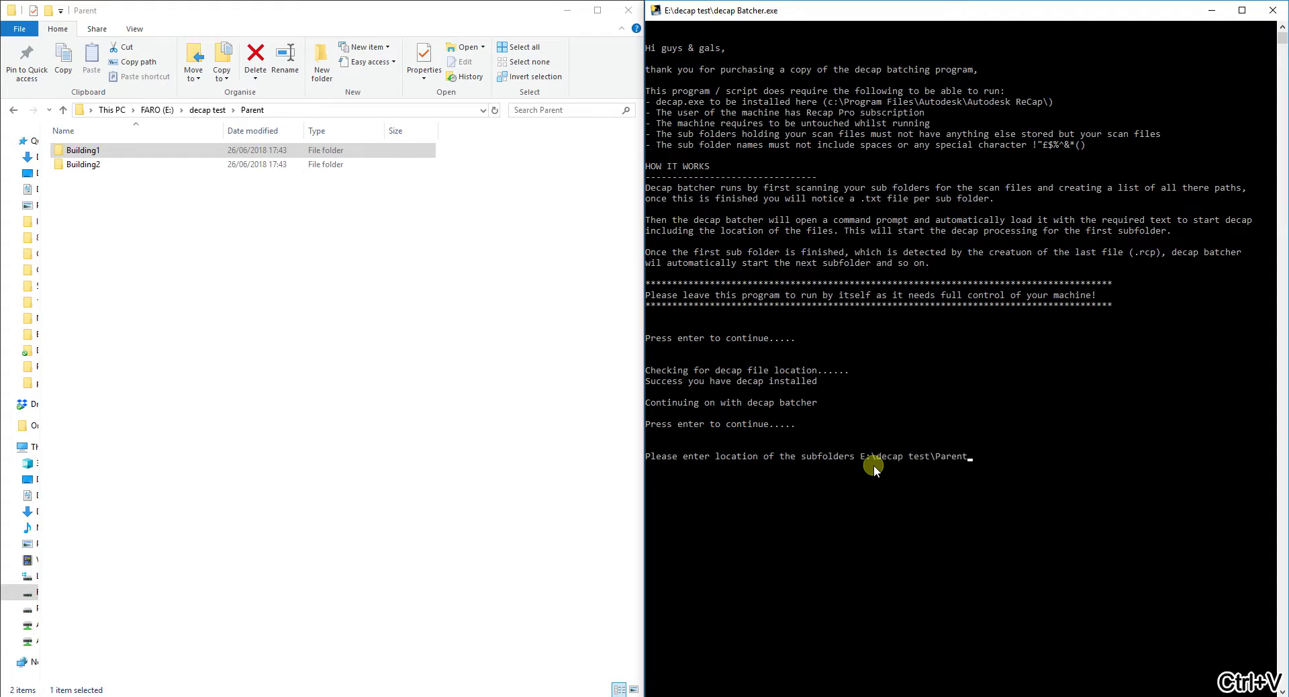
key(Return)
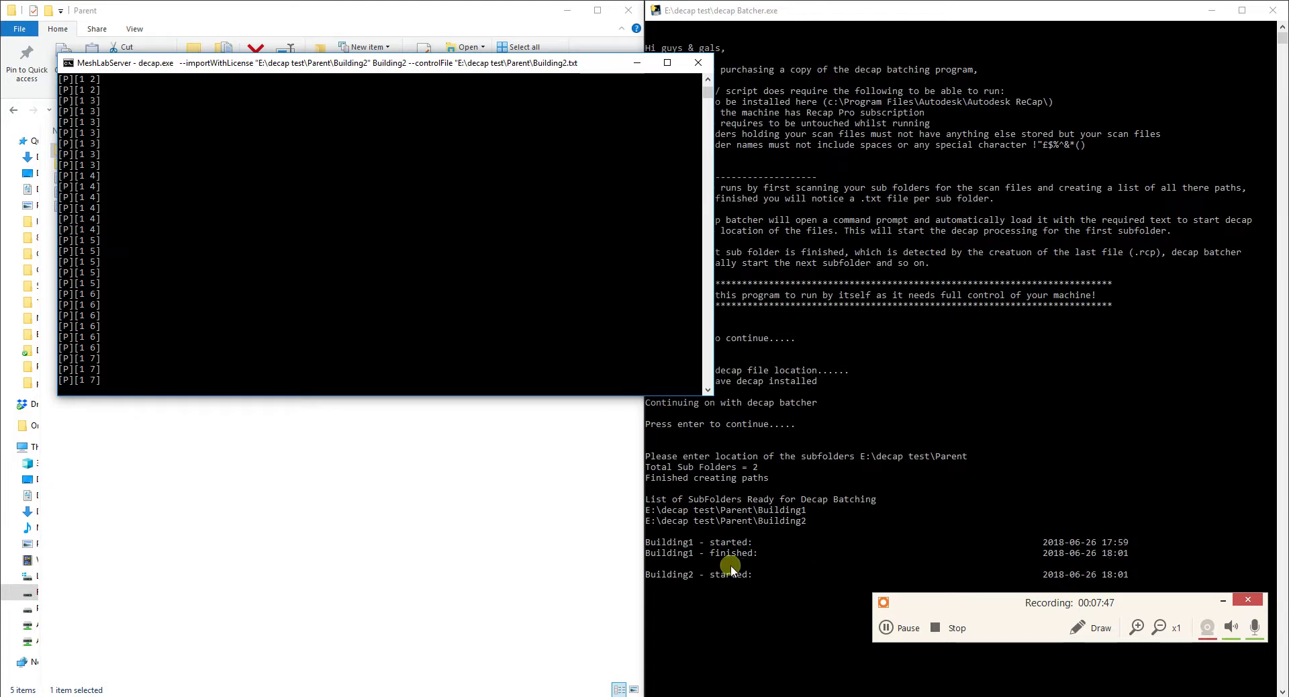
Uncover the Parent folder behind the processing windows and review decap Times.txt and Building1.txt, closing each file after reading.
drag(409, 69, 902, 124)
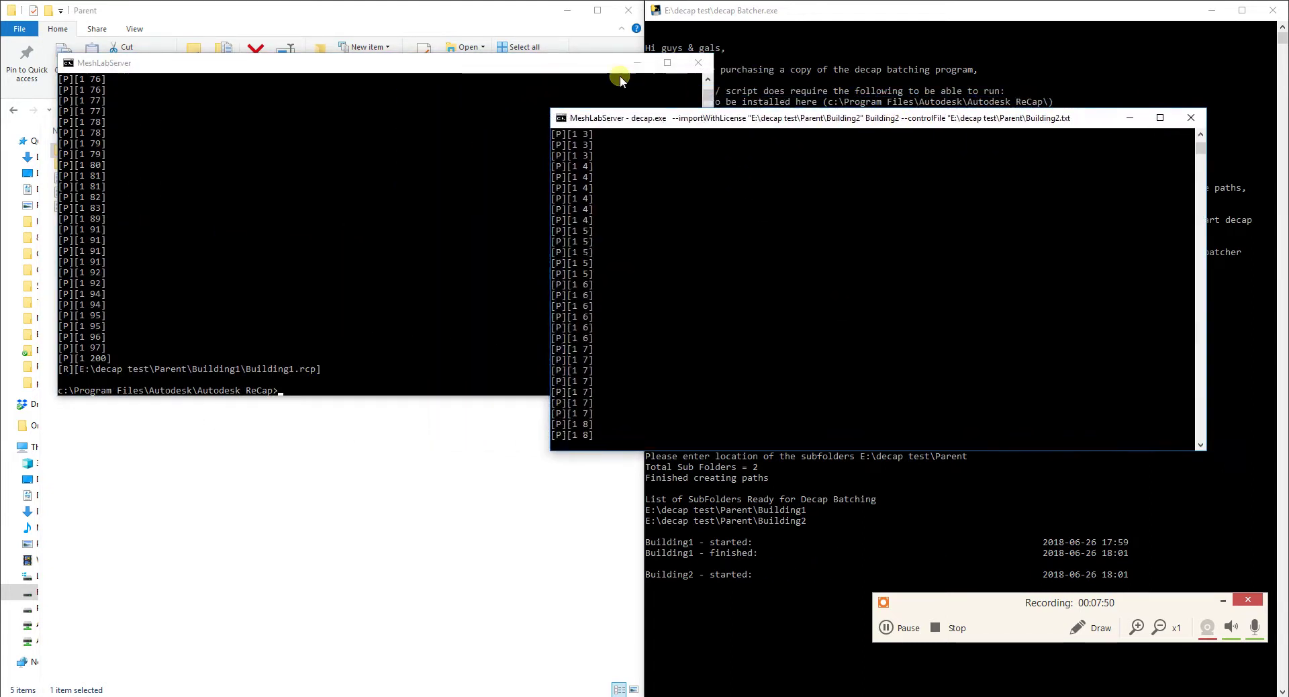
click(373, 18)
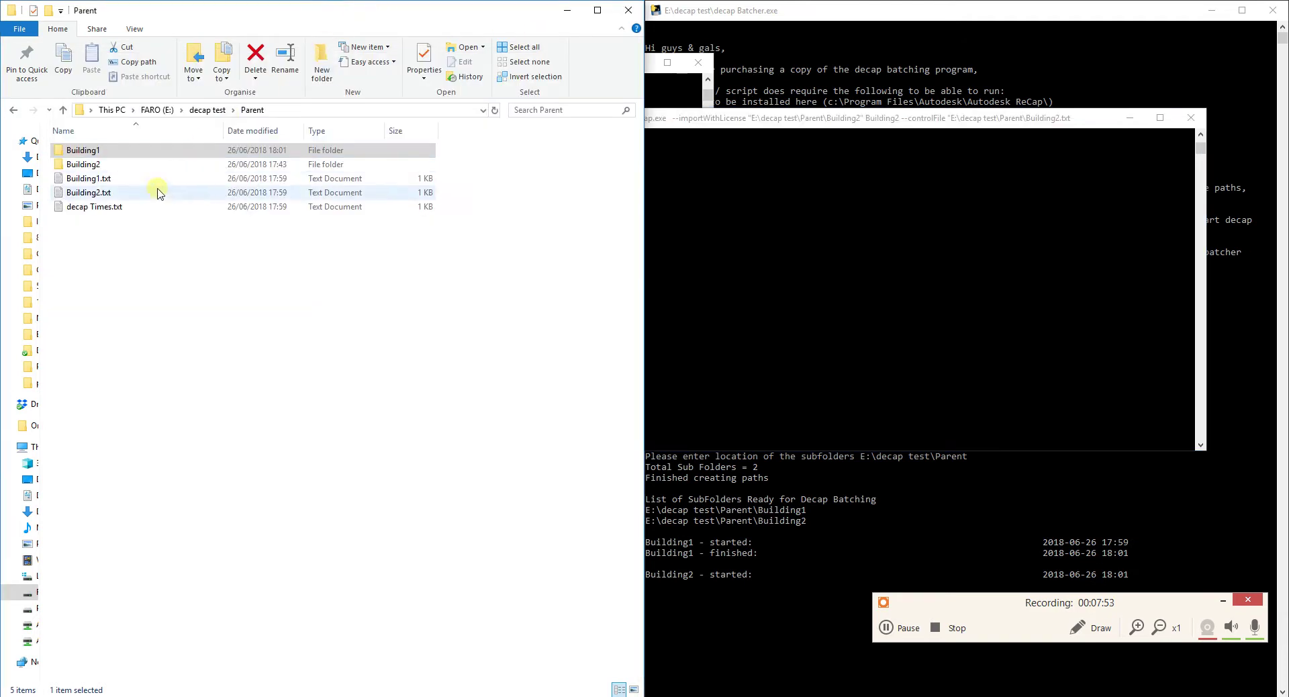
double_click(103, 208)
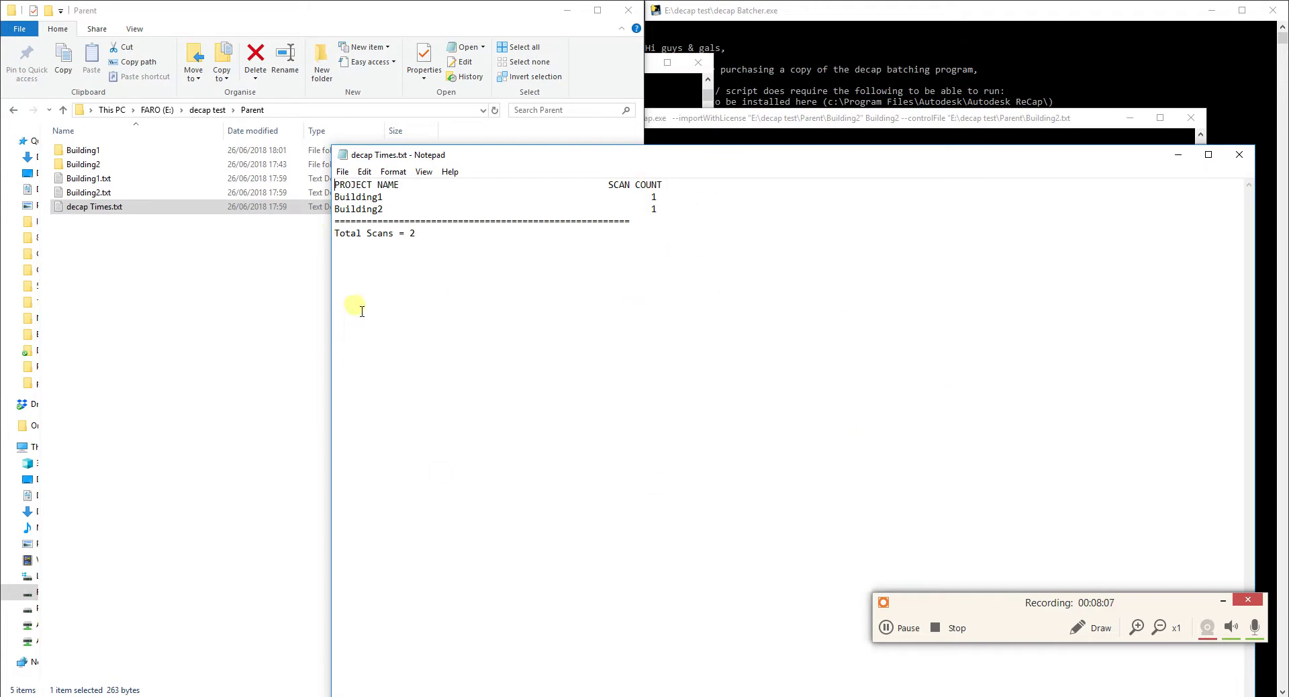
click(1240, 155)
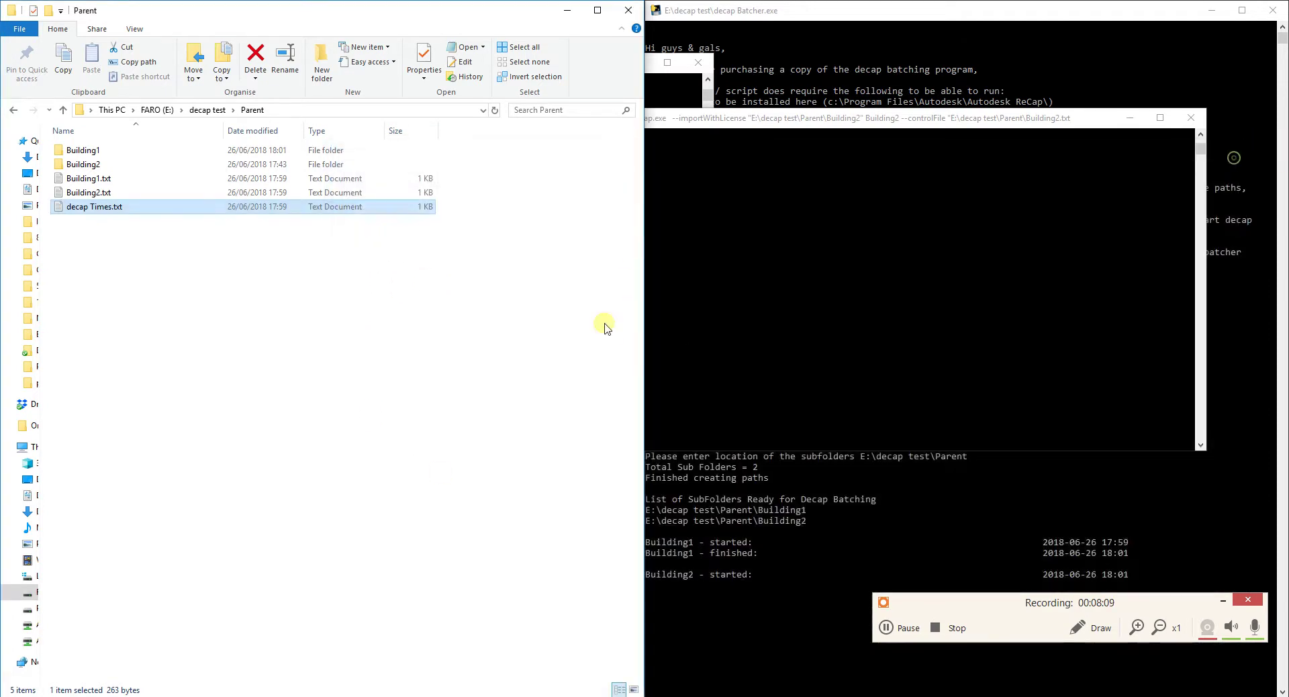
double_click(104, 180)
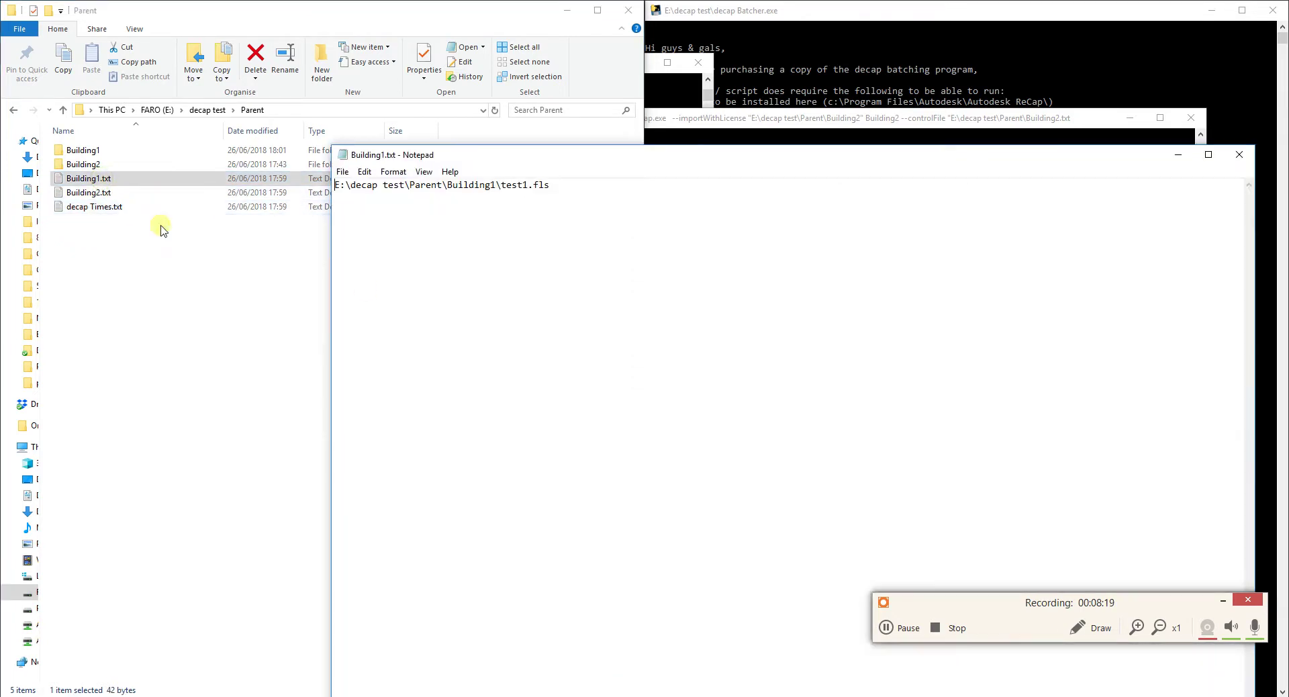
click(1240, 154)
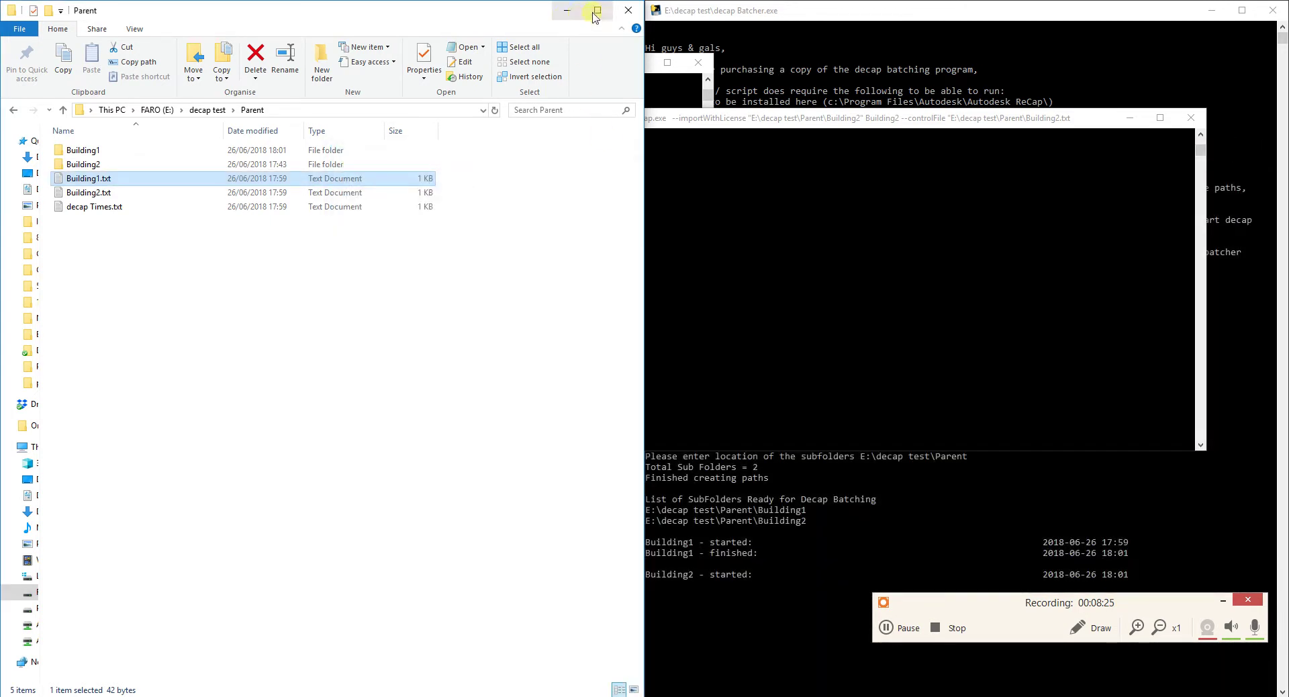
Bring the Building2 processing console forward and close both MeshLabServer console windows once the batch has finished.
drag(702, 121, 607, 121)
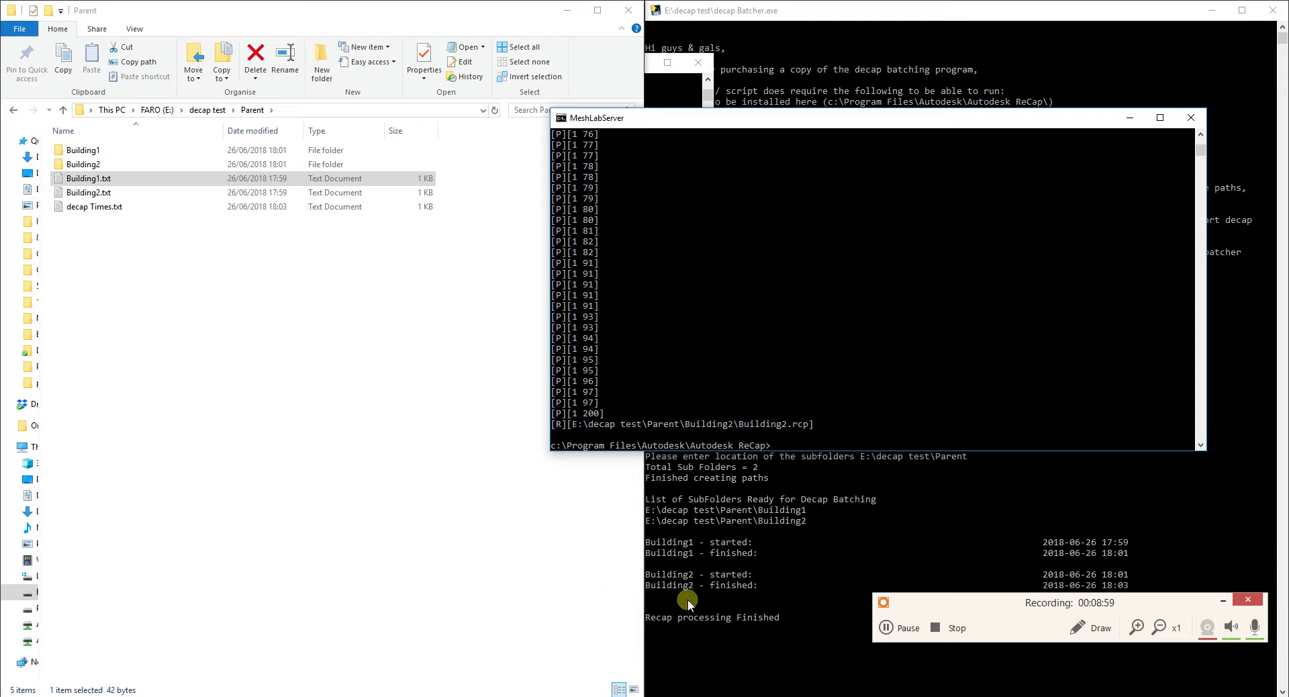
click(1190, 118)
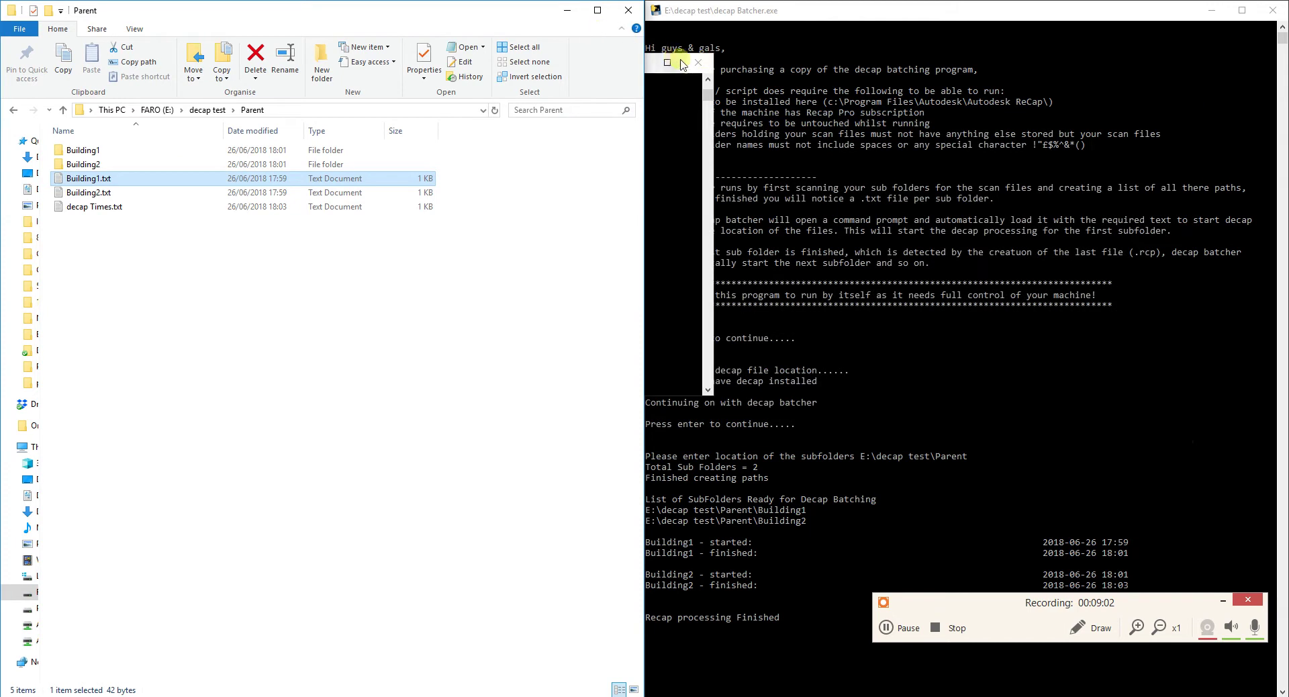
click(663, 106)
click(698, 64)
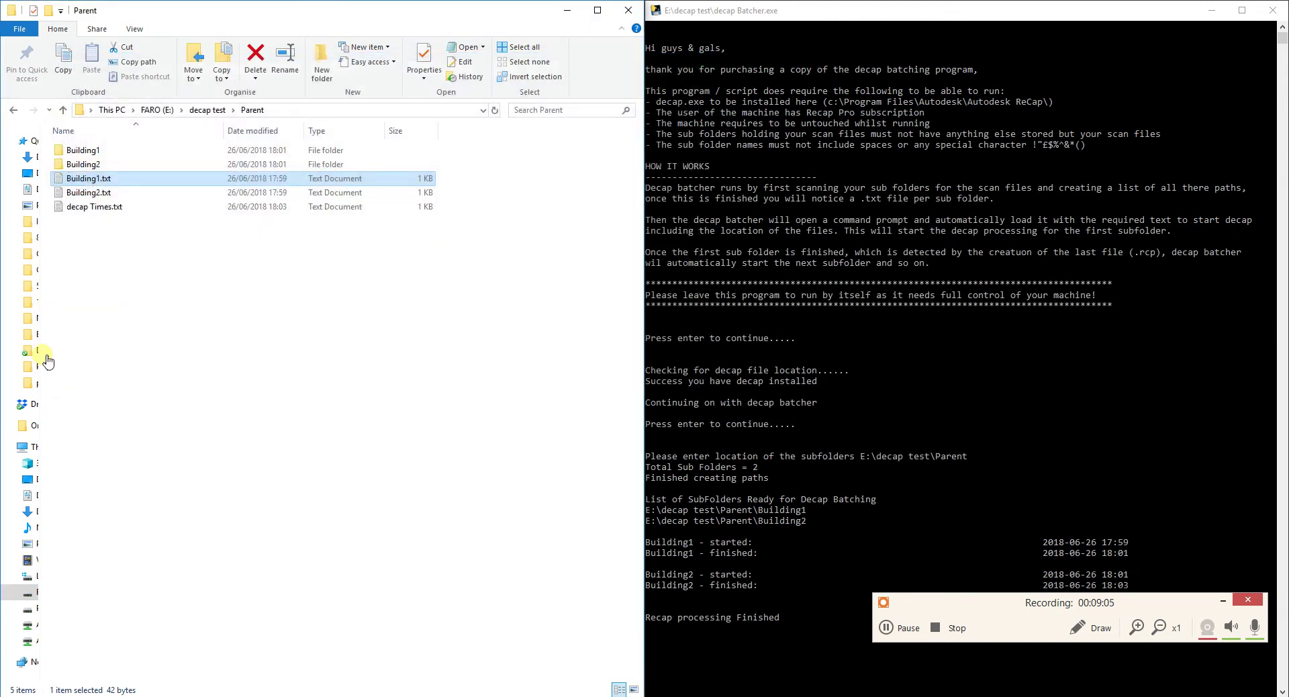
Check the generated ReCap project and support folder inside Building1, and return to the Parent folder.
double_click(104, 150)
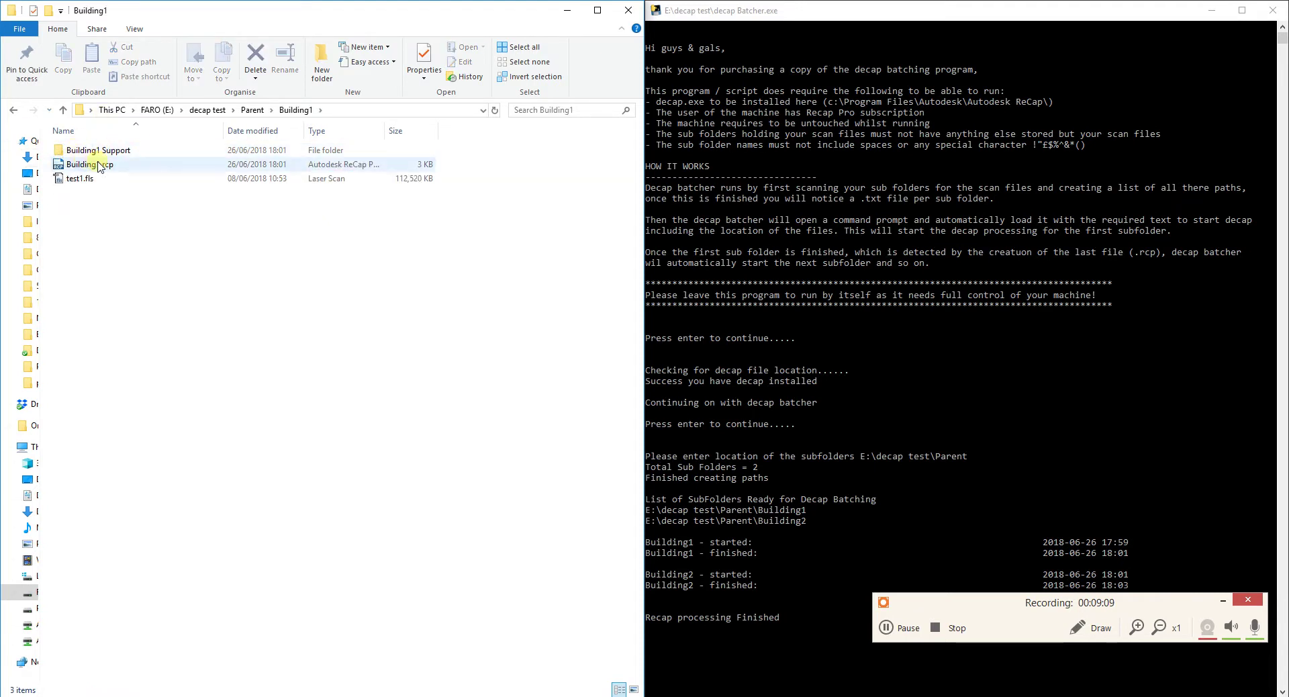
click(250, 110)
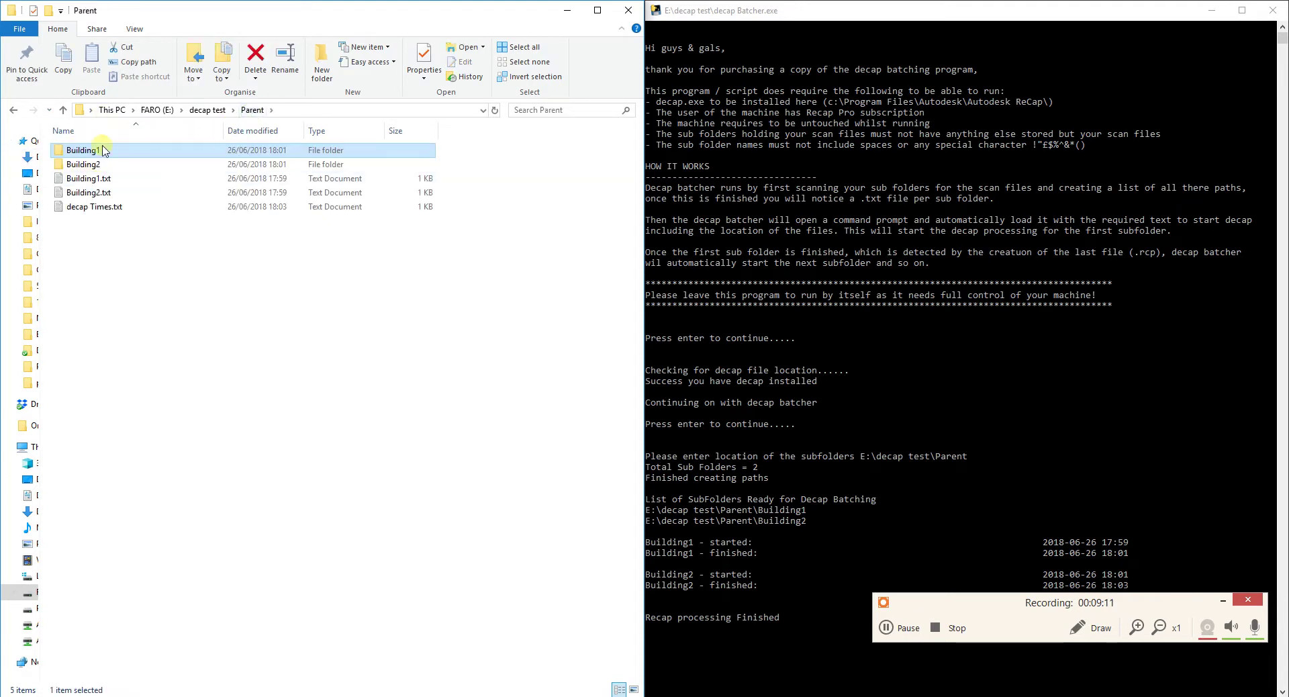
double_click(73, 152)
click(77, 166)
click(230, 381)
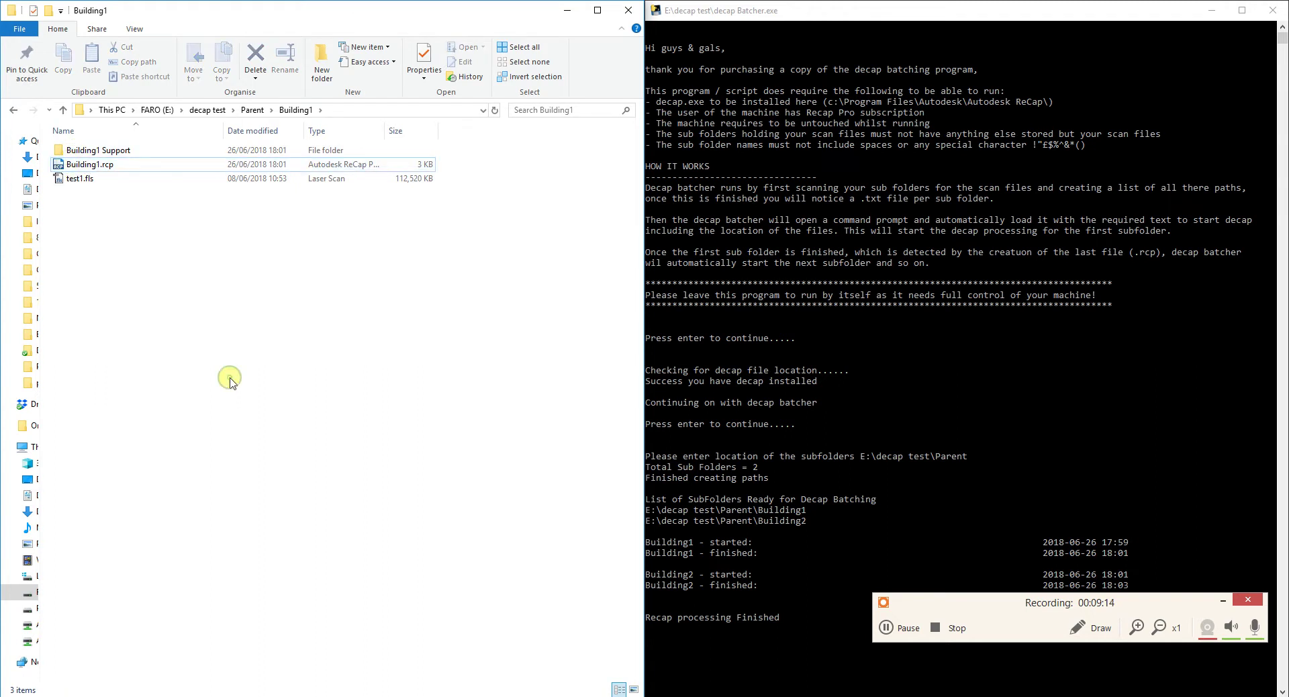
click(252, 110)
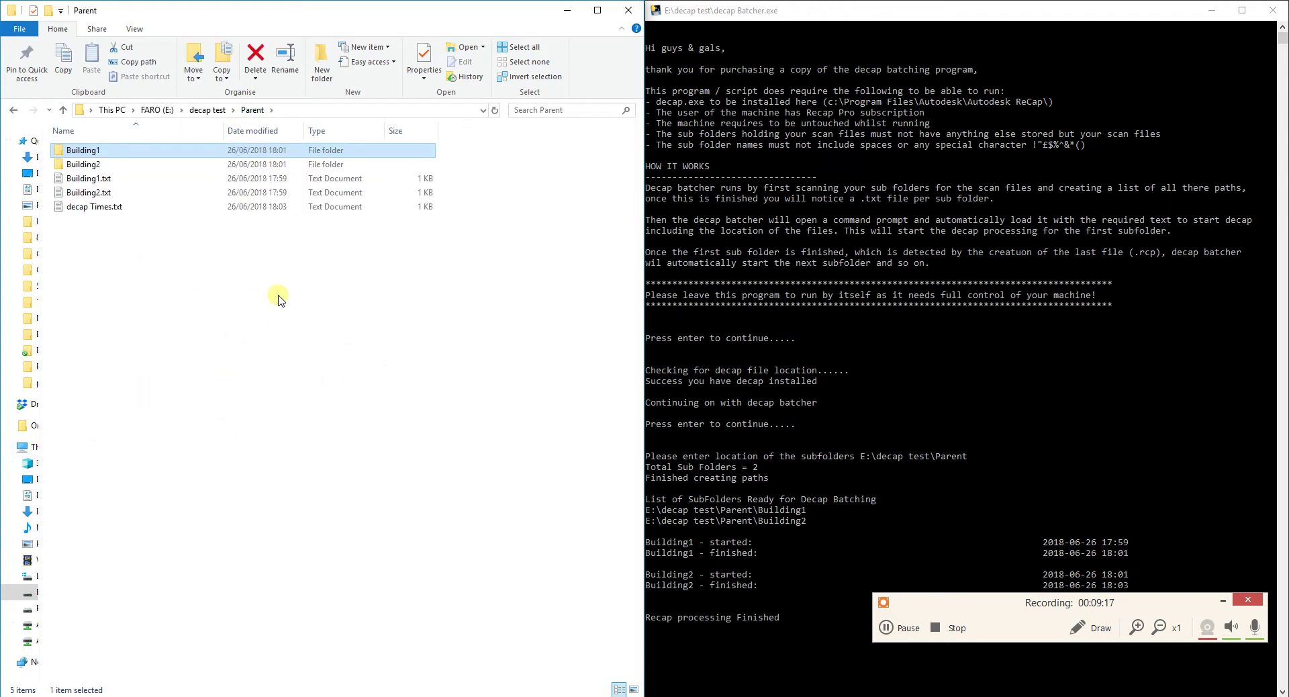